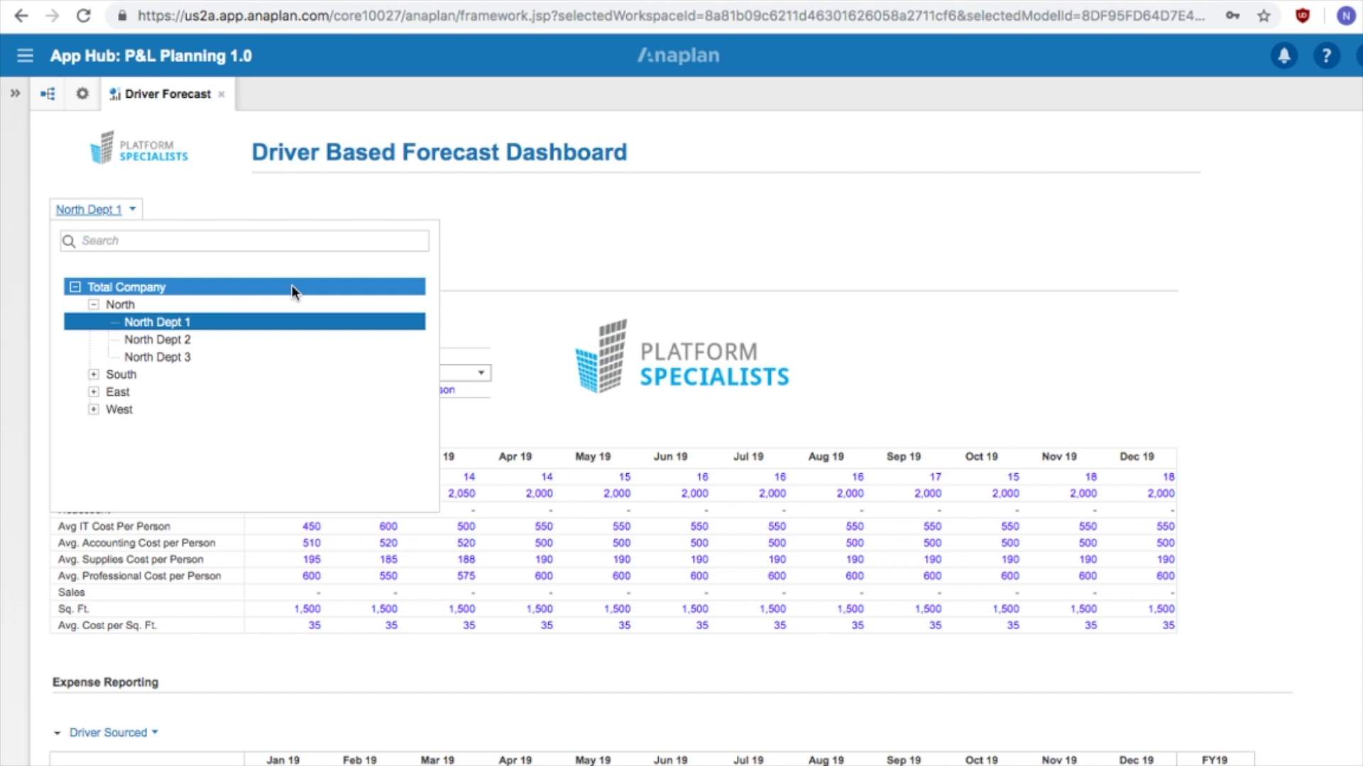
Keep North Dept 1 as the department planned on the Driver Based Forecast dashboard.
click(250, 323)
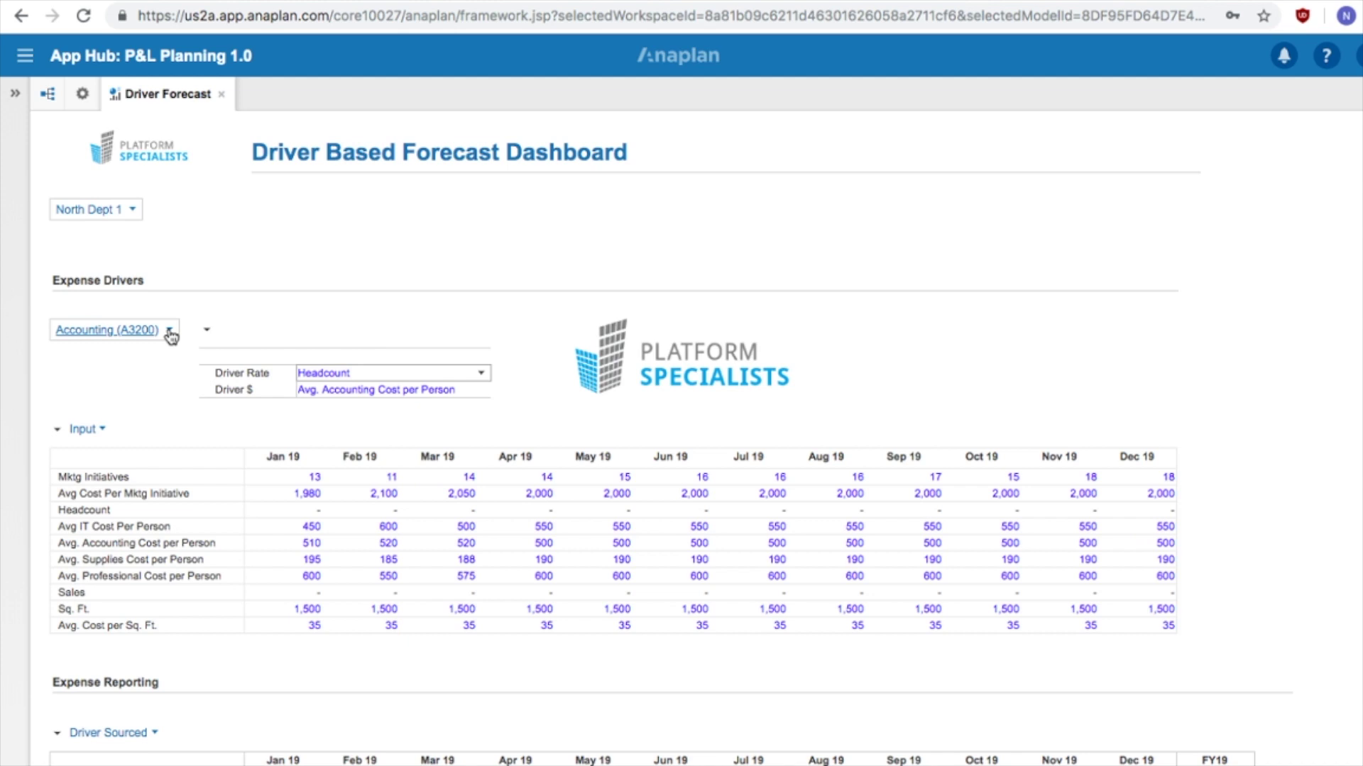
click(169, 332)
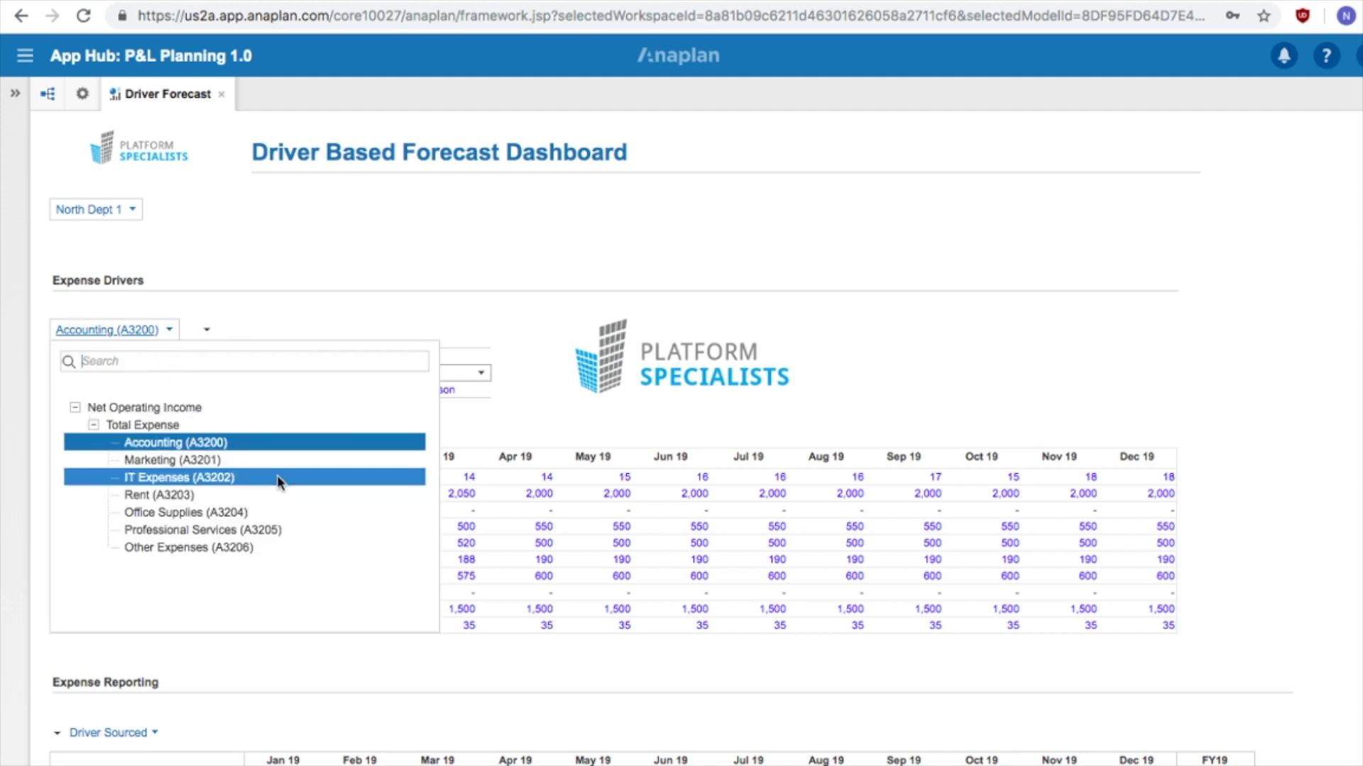
scroll(158, 251, down, 2)
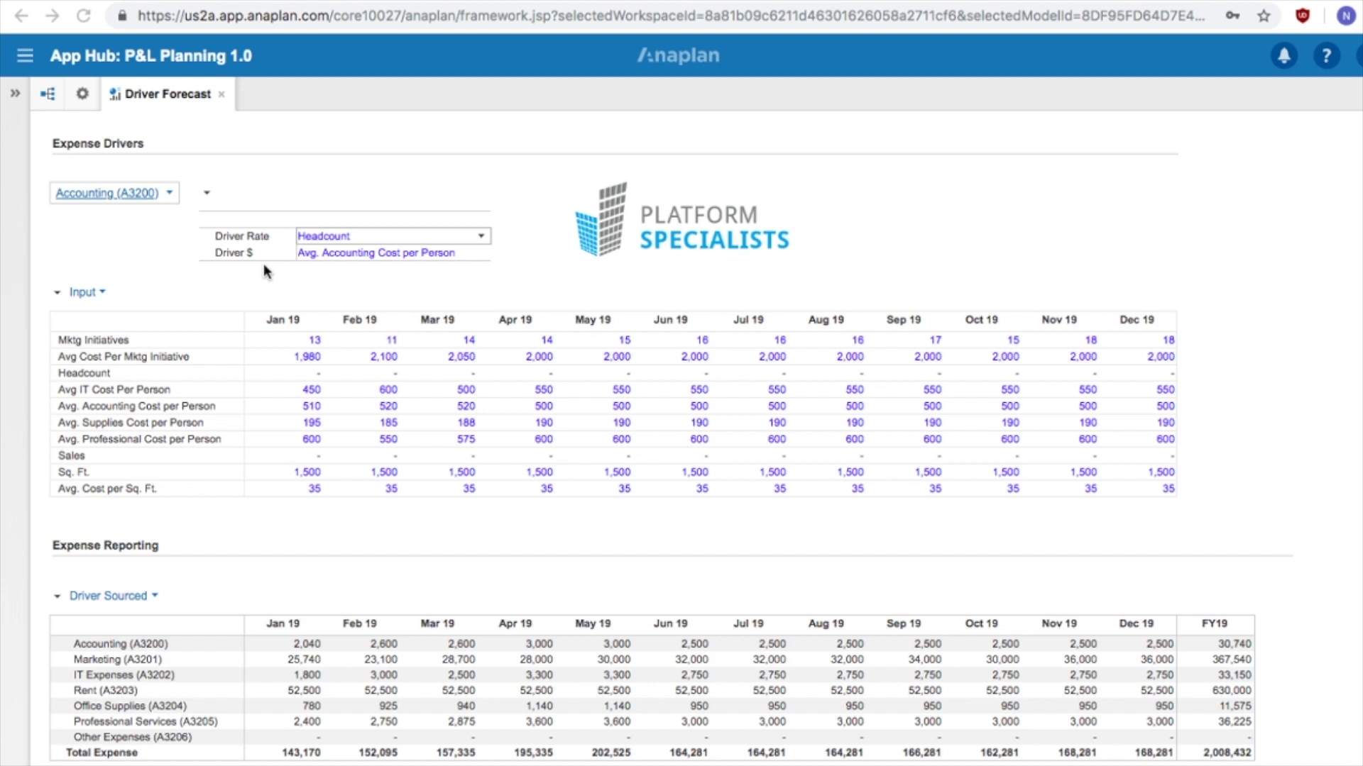
Change the expense account from Accounting (A3200) to Marketing (A3201).
click(170, 194)
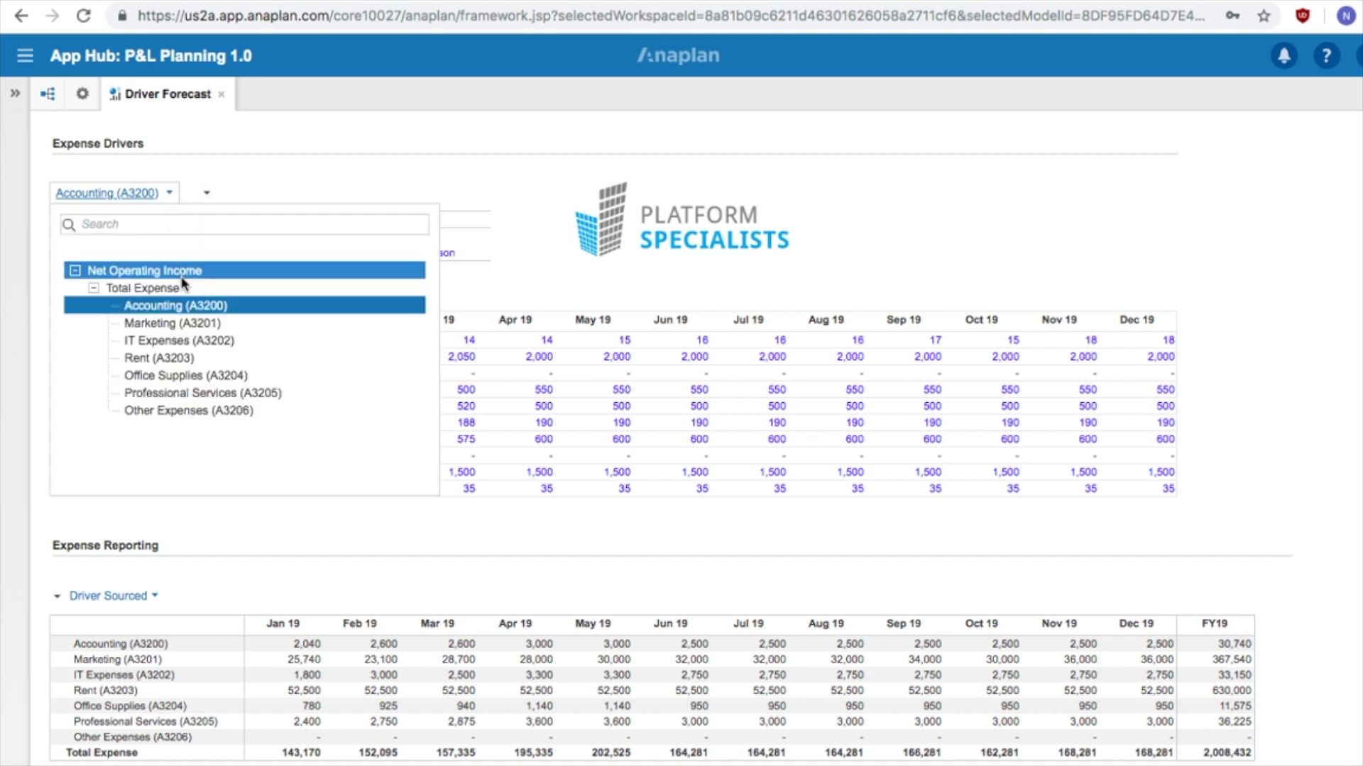
click(184, 324)
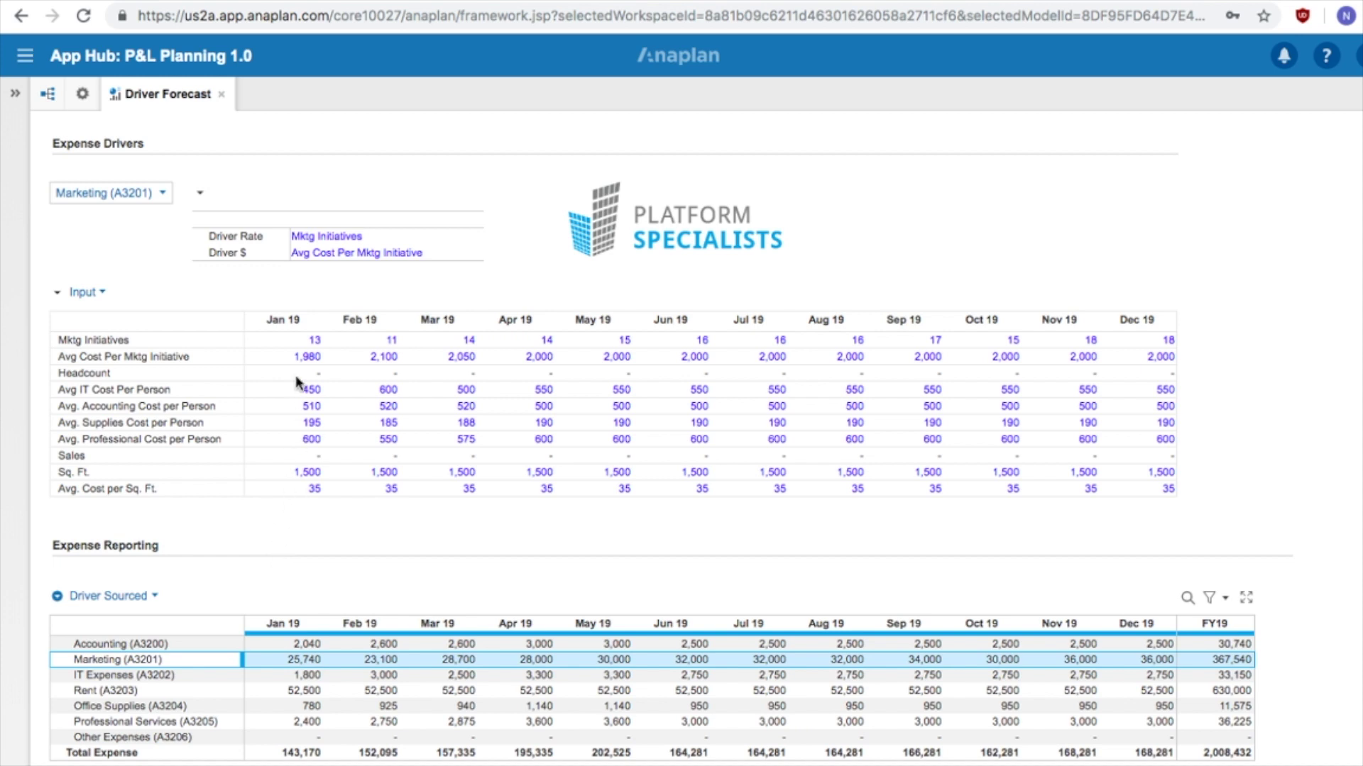
Inspect January's Mktg Initiatives, average cost per initiative and Marketing expense.
click(298, 343)
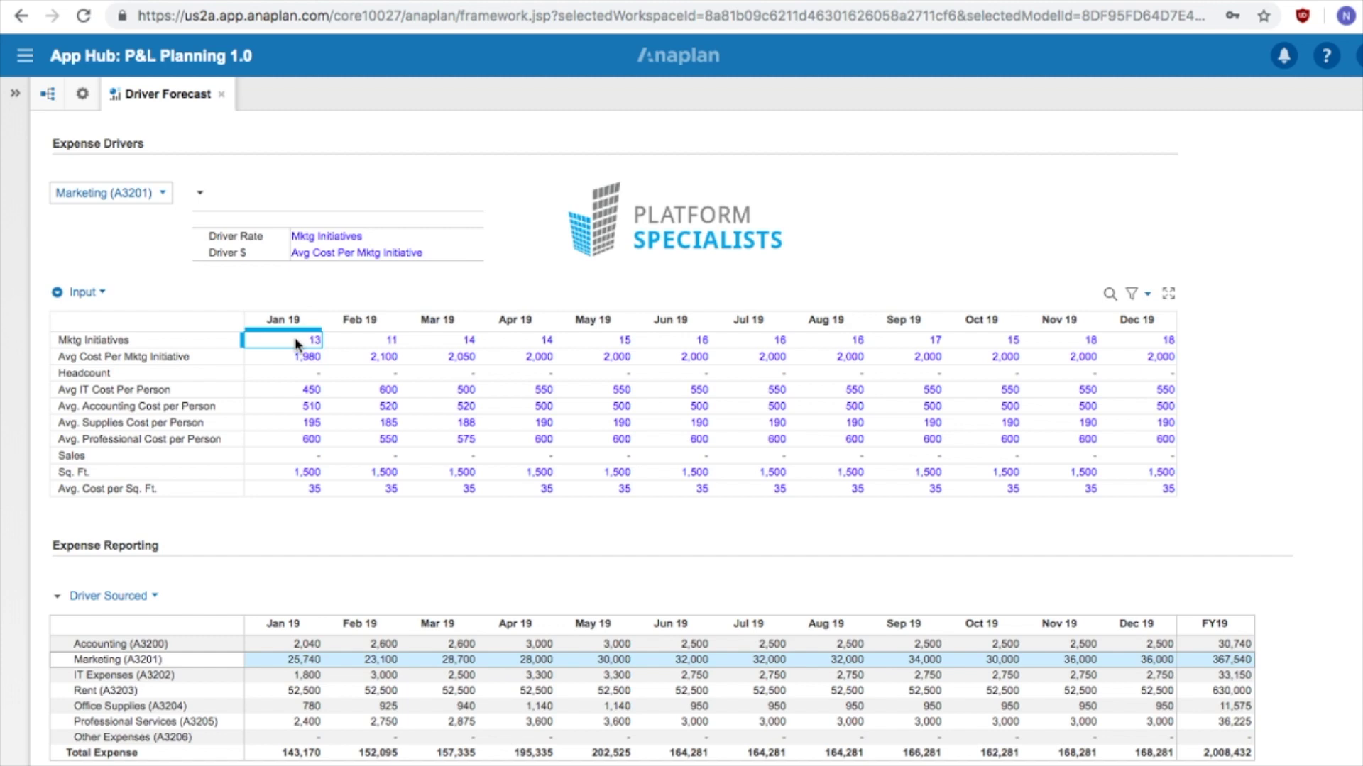
click(271, 362)
click(281, 660)
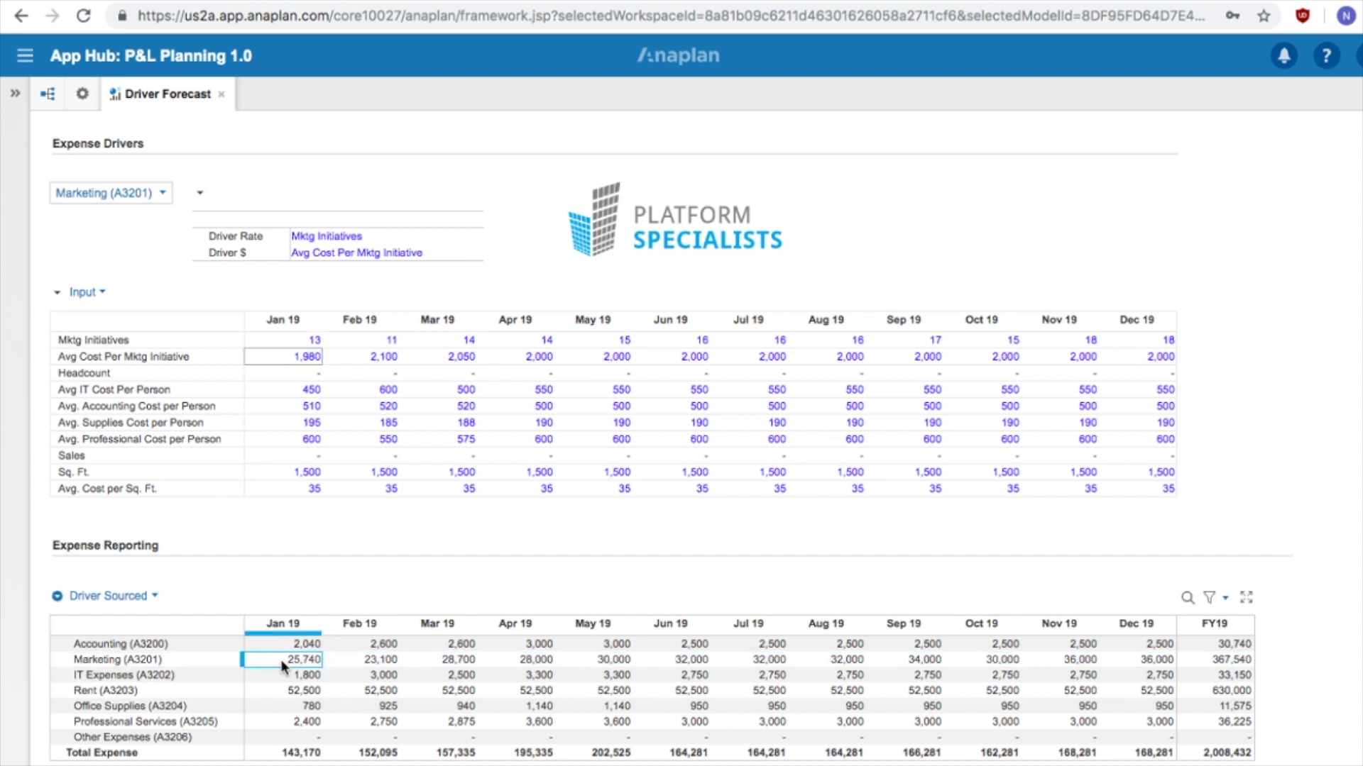
Change Jan 19 Mktg Initiatives from 13 to 10.
click(291, 342)
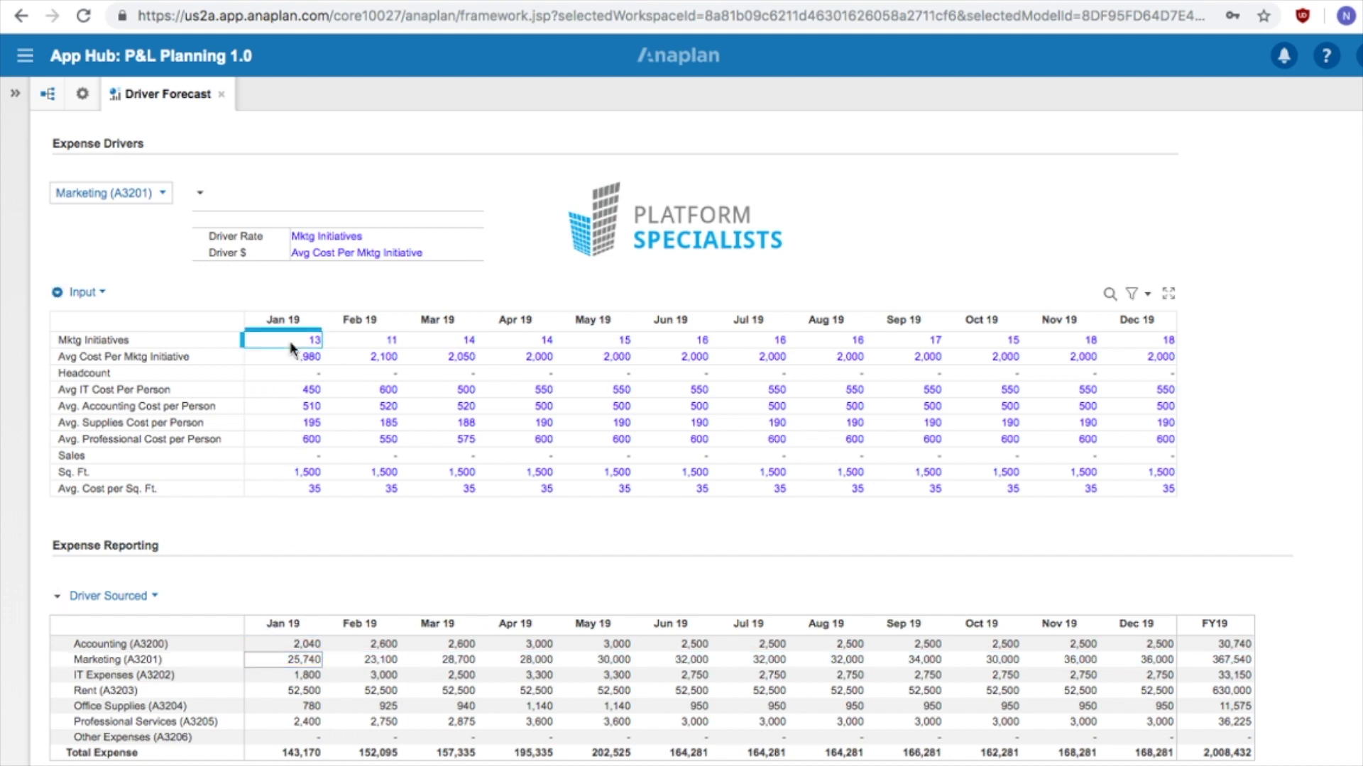
text(10)
key(Return)
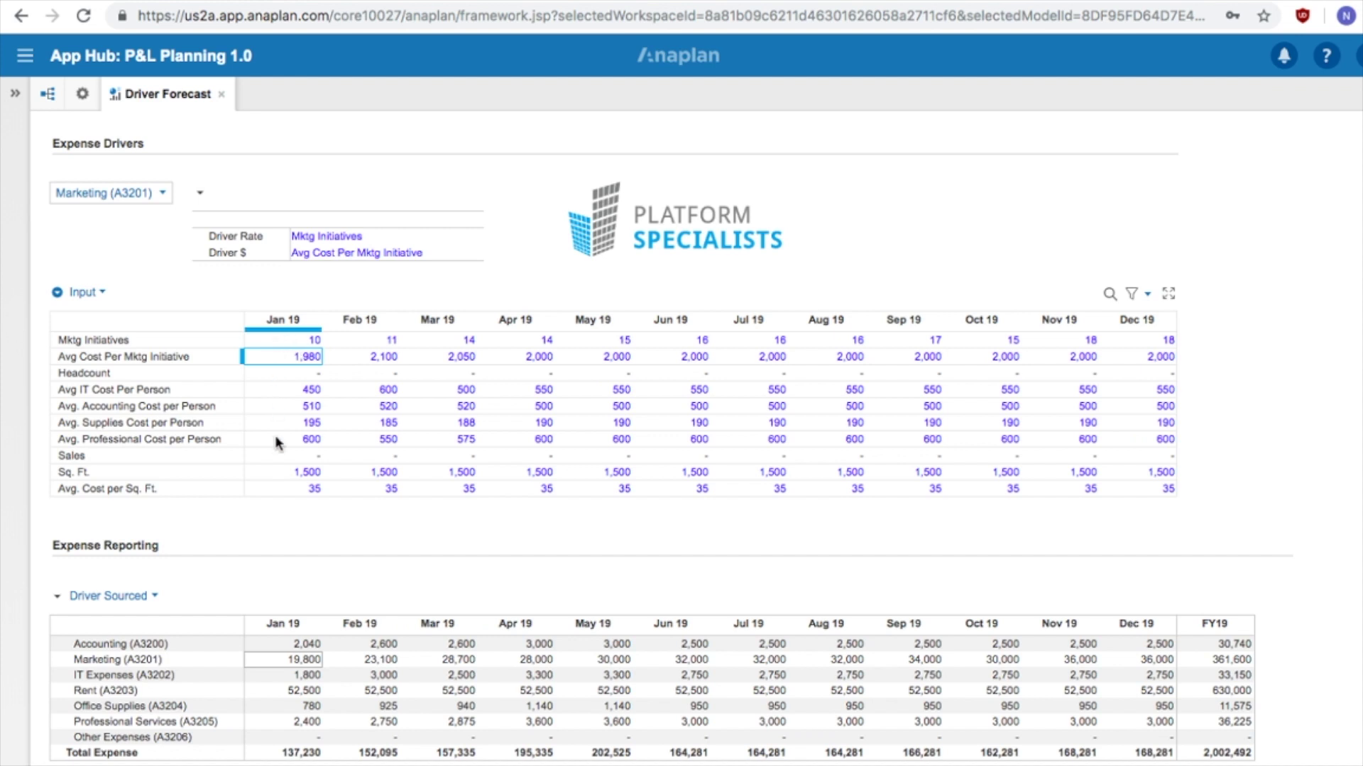
Check January Marketing at 19,800, review sourced Headcount, then show the Total Driver grid view.
click(284, 659)
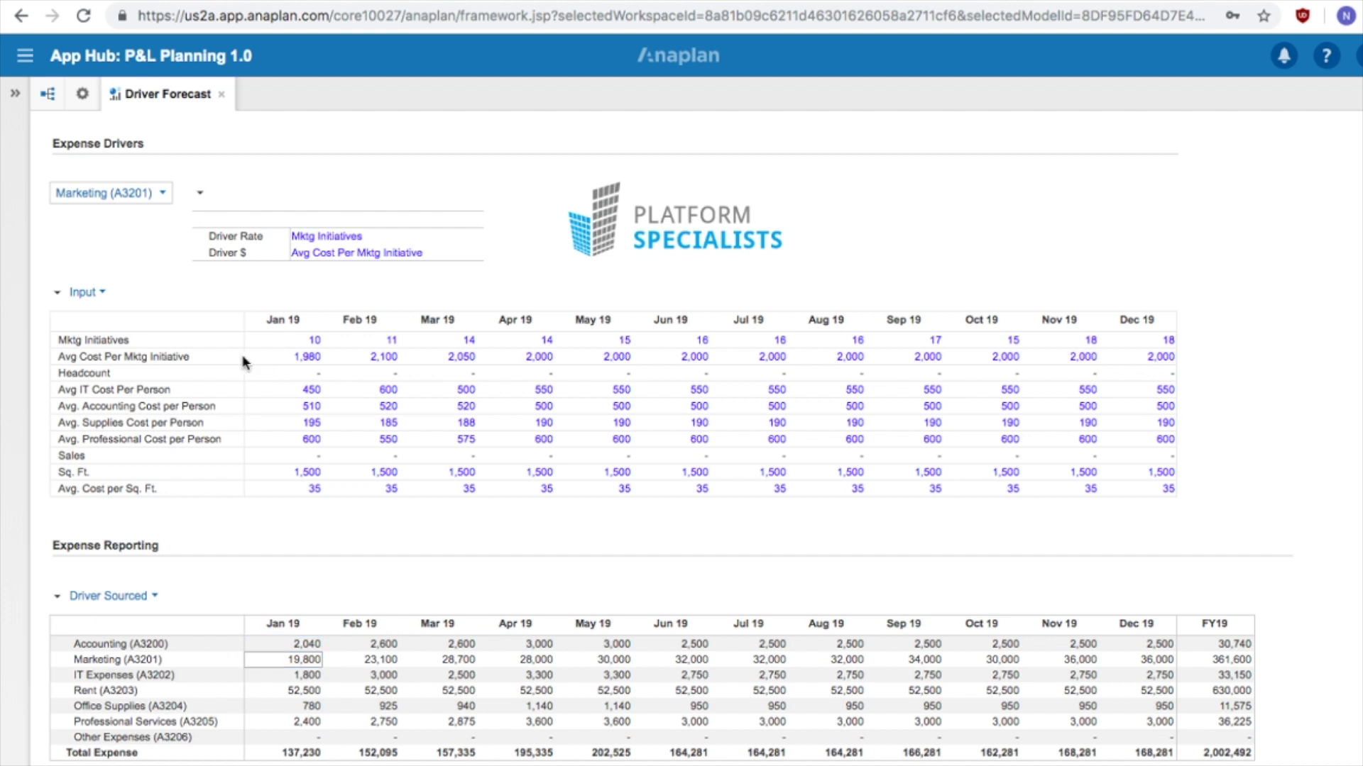
click(103, 294)
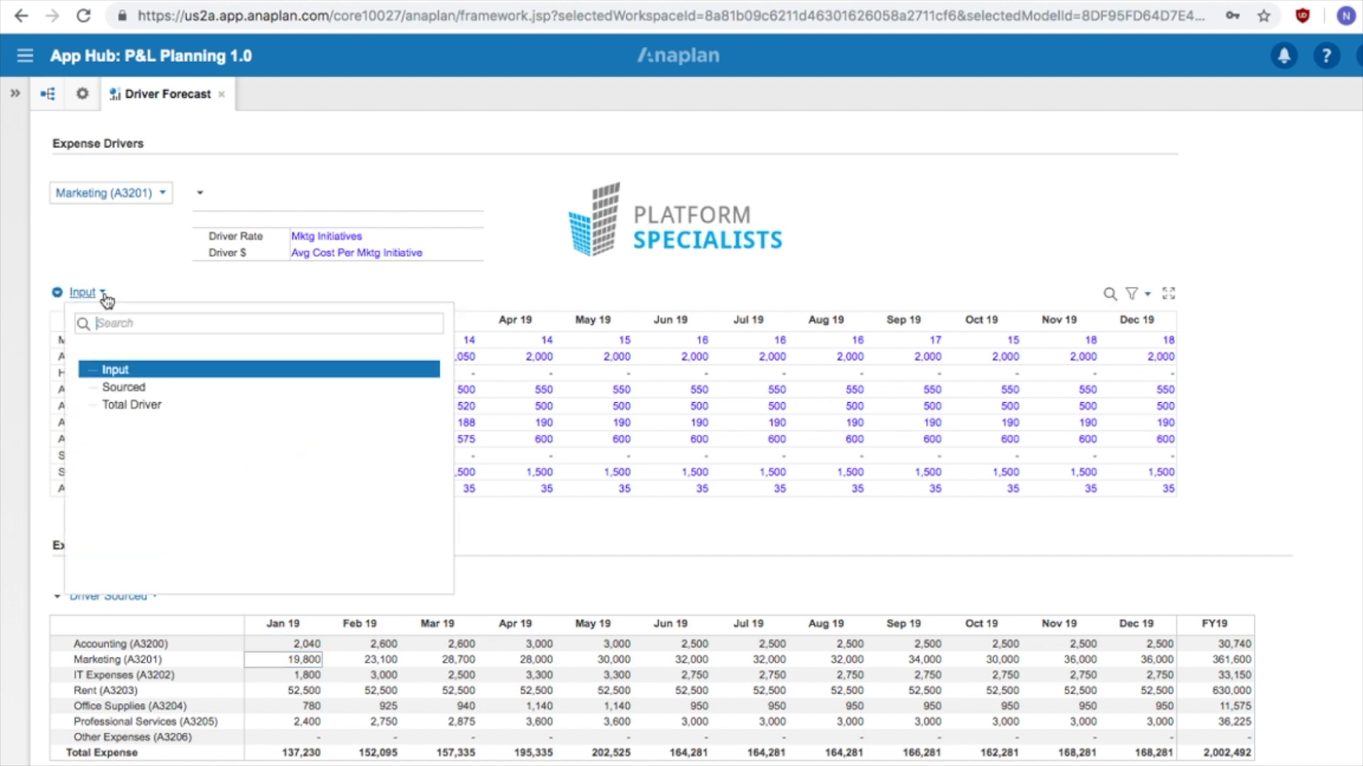
click(193, 387)
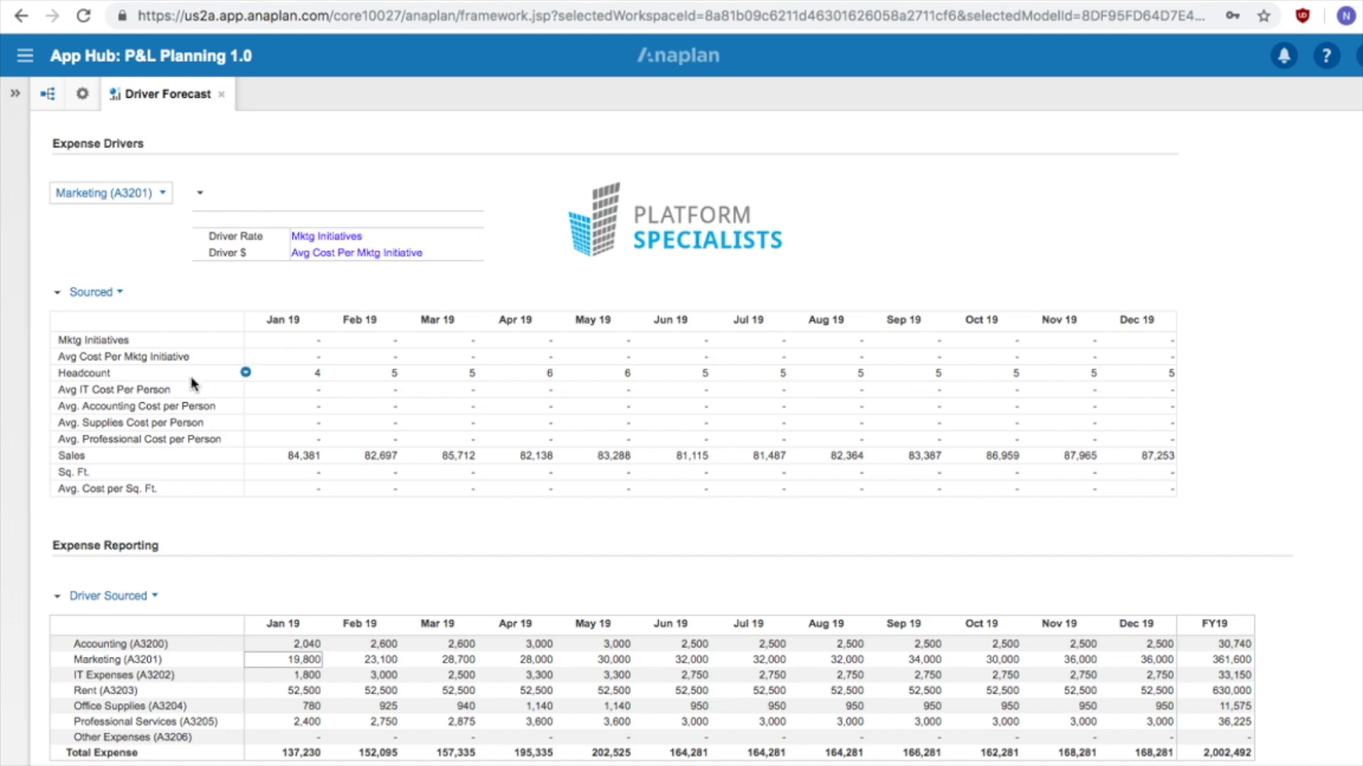
click(191, 380)
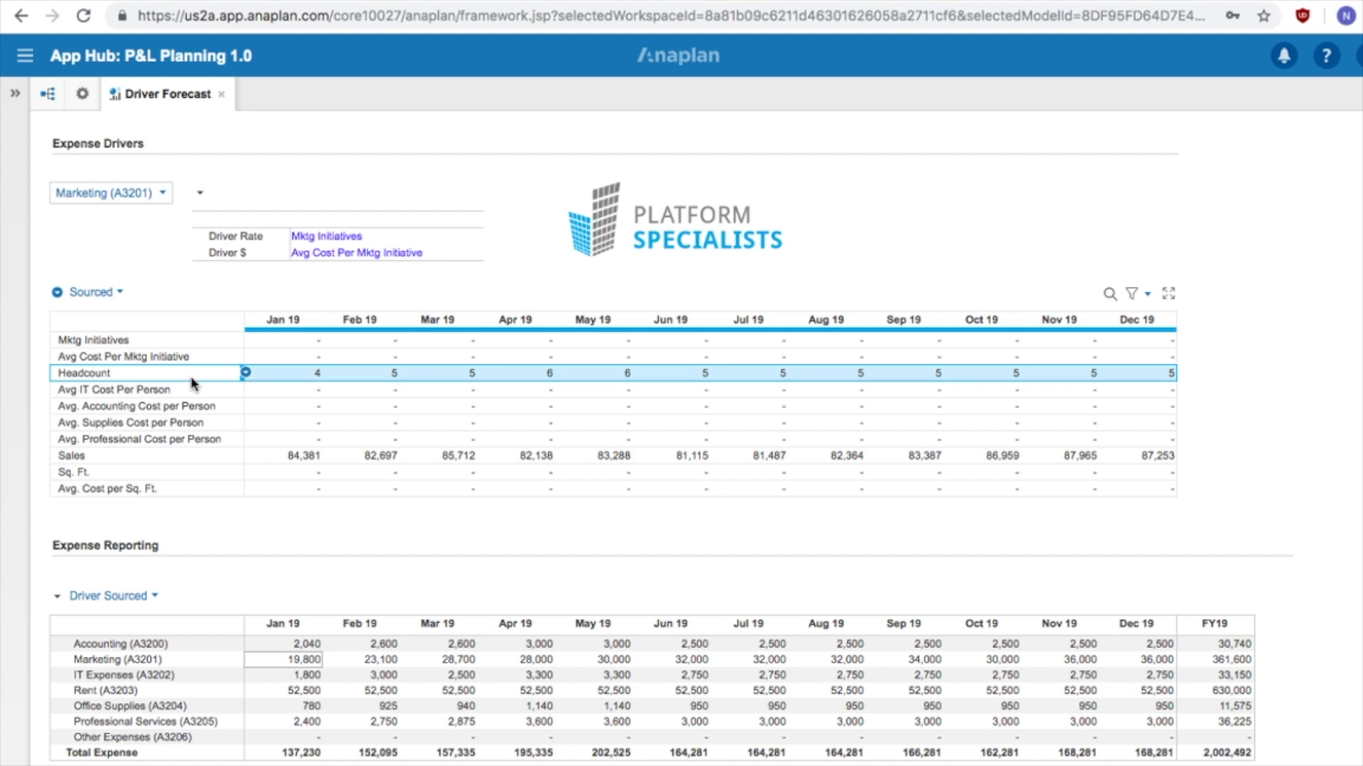
click(122, 293)
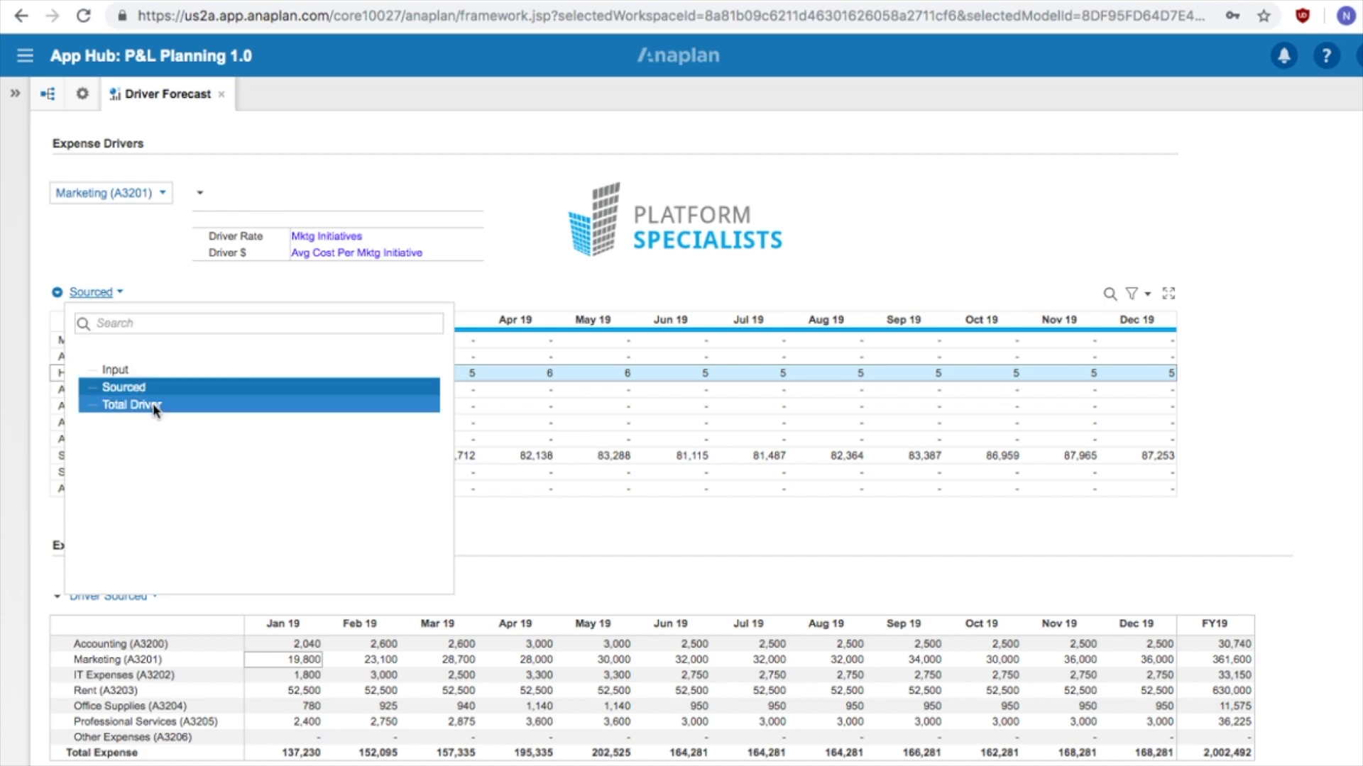
click(153, 406)
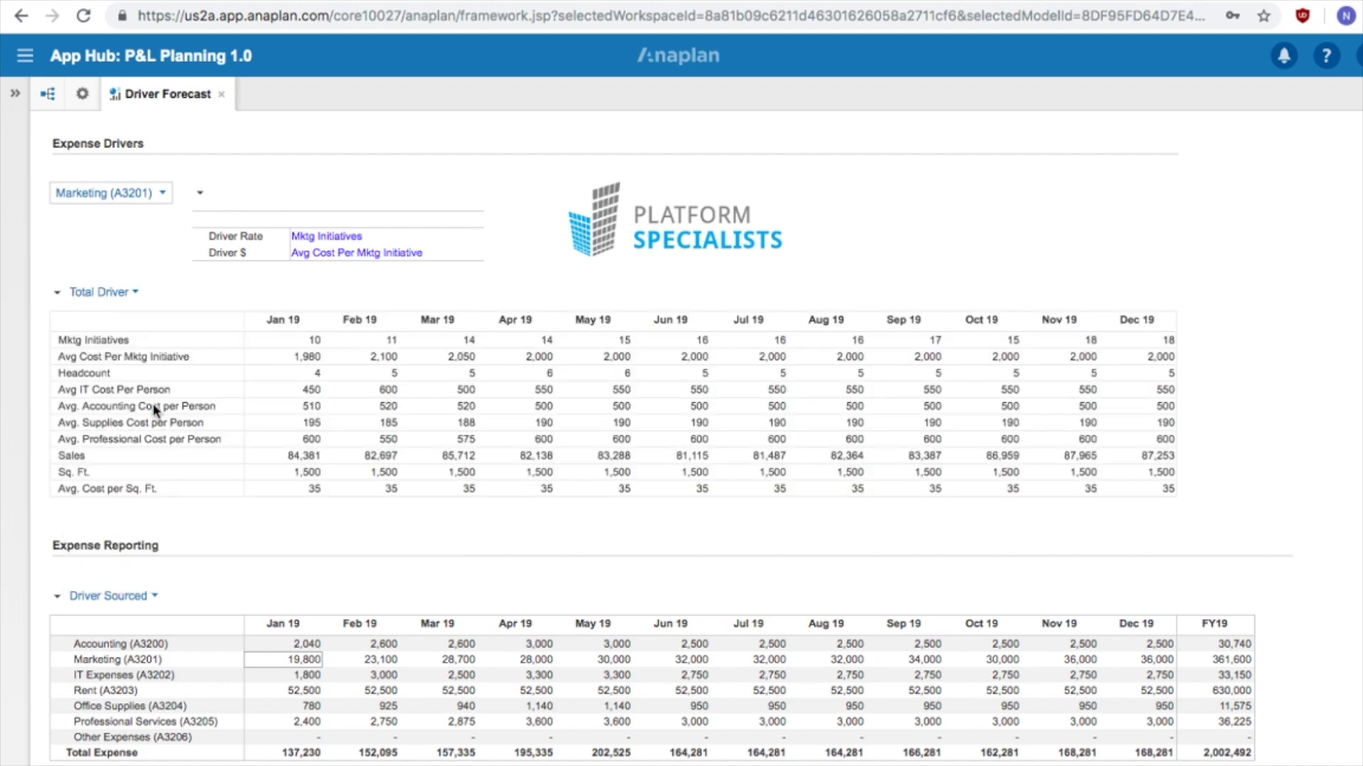
Switch the Expense Reporting grid to the Input / Adjustments view.
scroll(310, 215, down, 5)
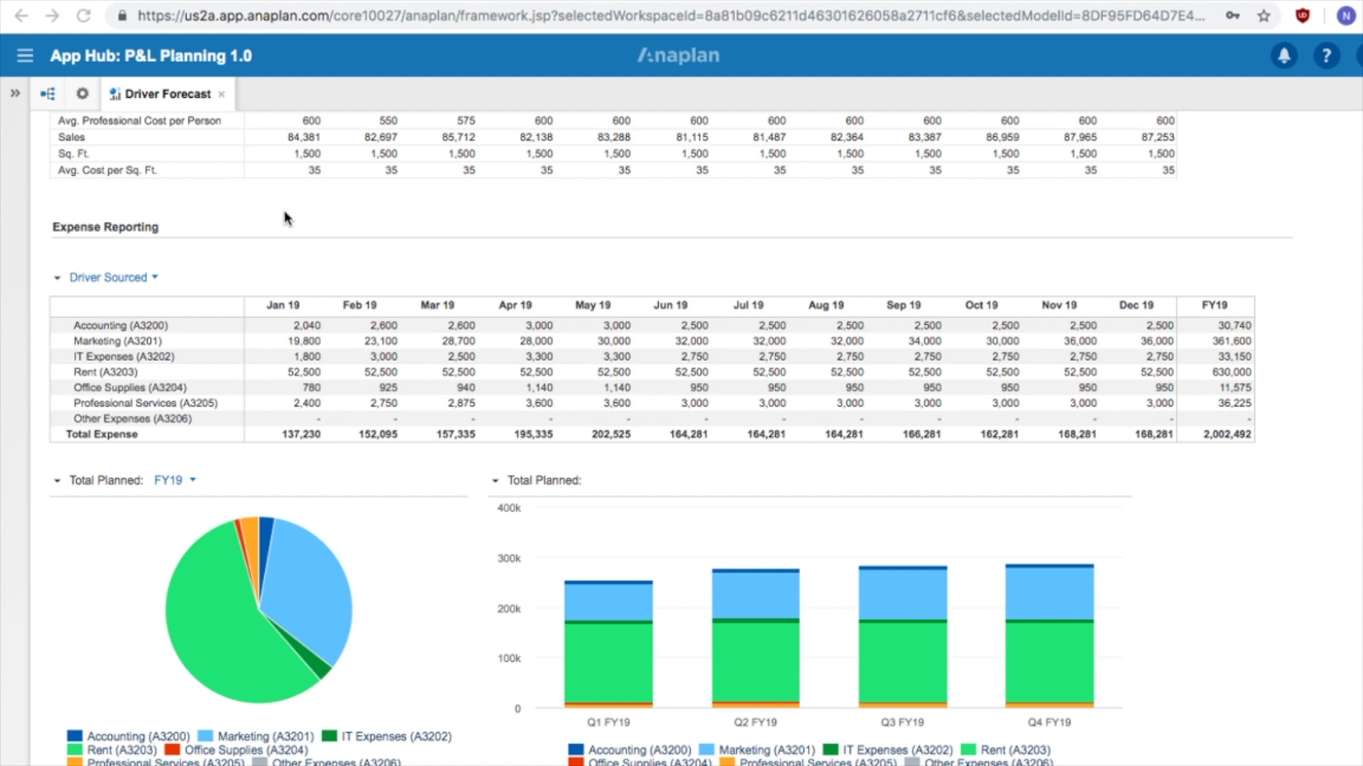
click(155, 279)
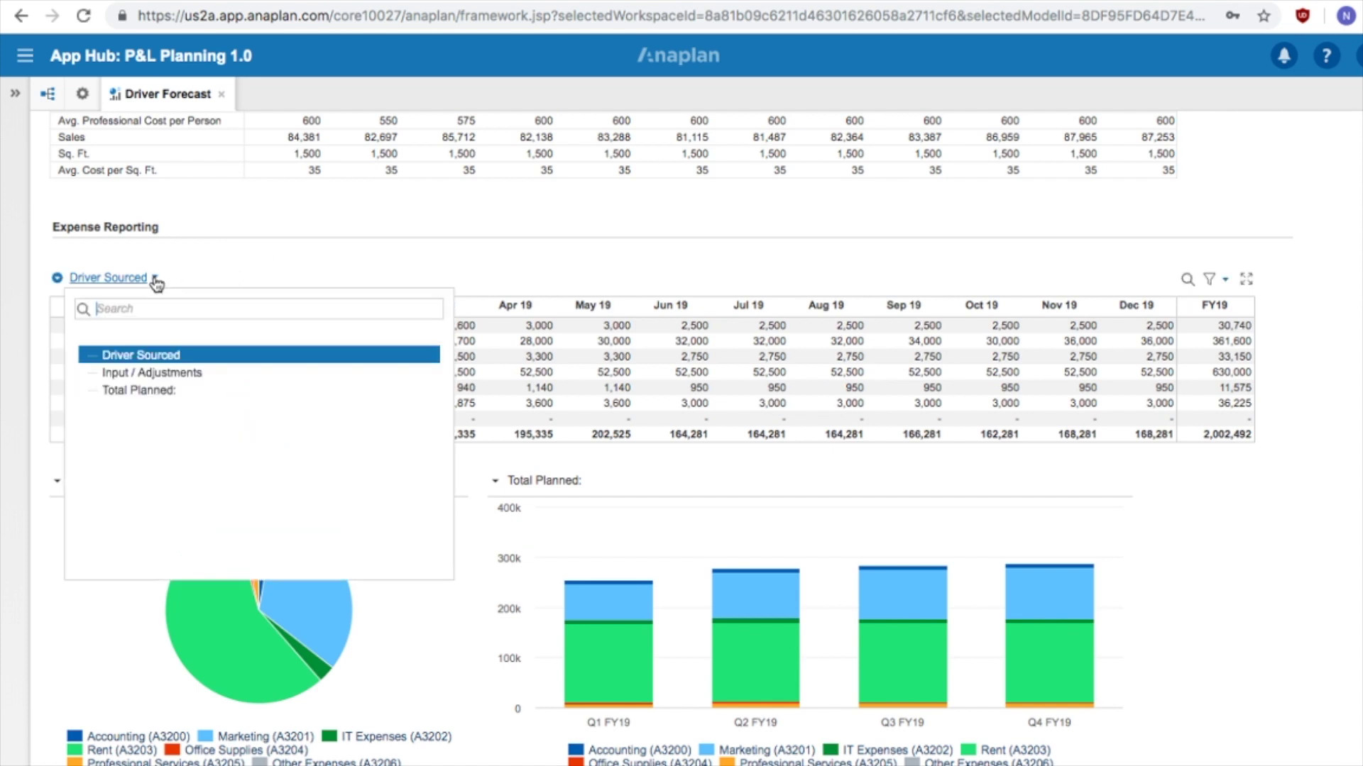
click(199, 374)
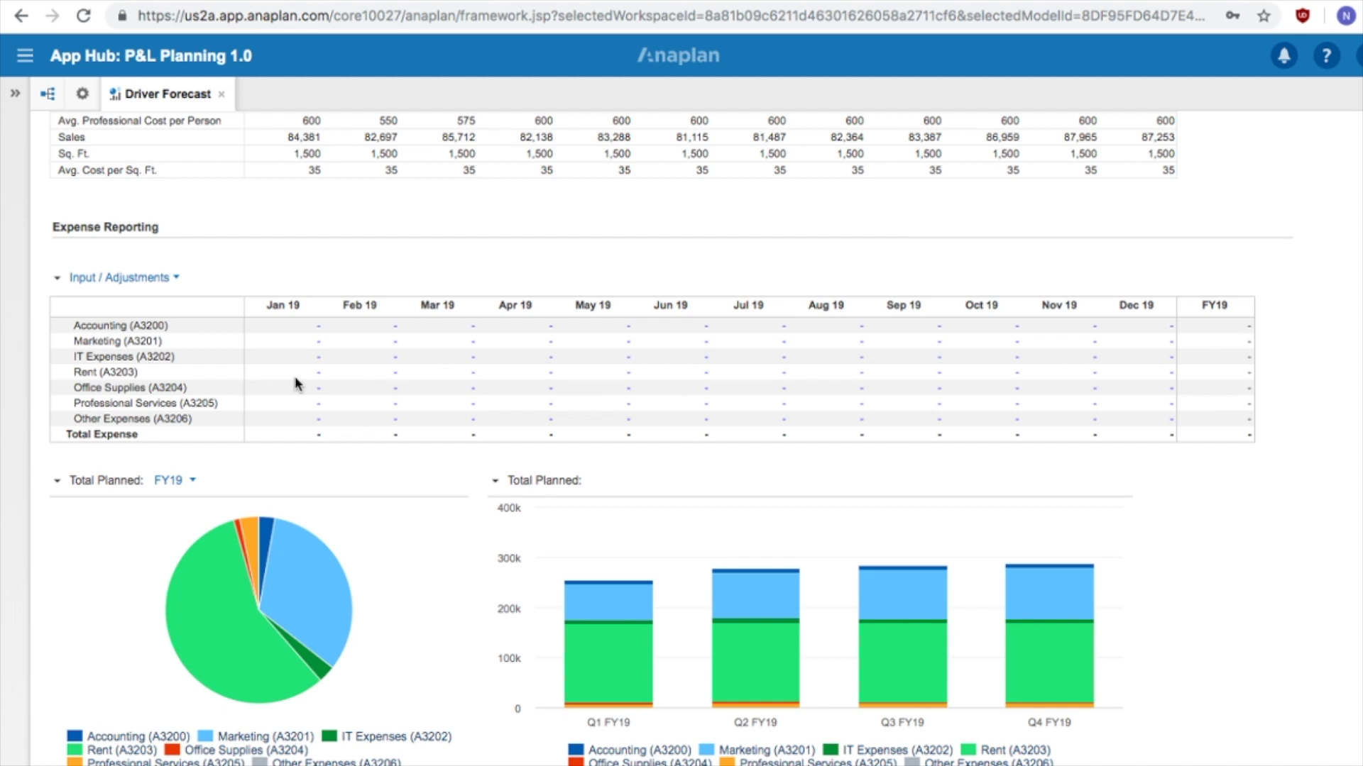
click(409, 361)
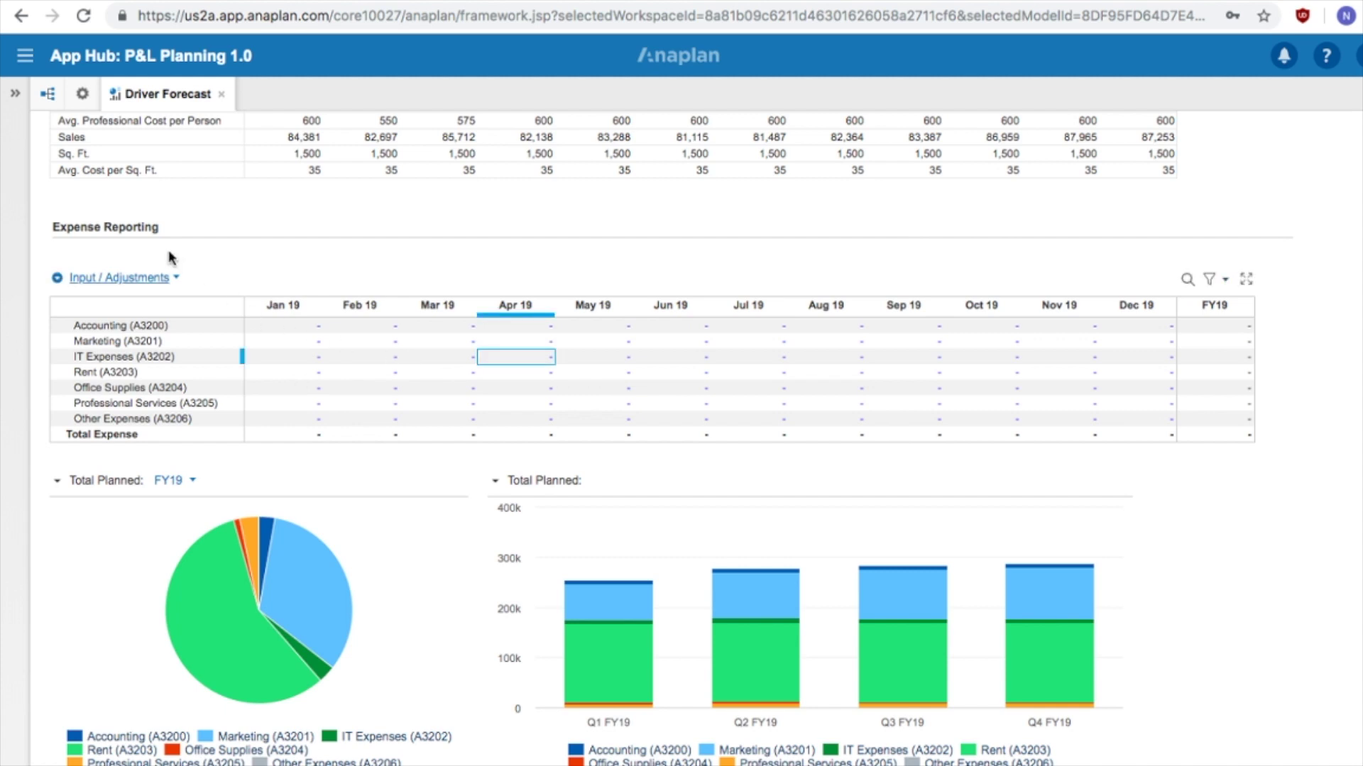
Show Total Planned expenses and select the Total Expense row (2,002,492).
click(174, 278)
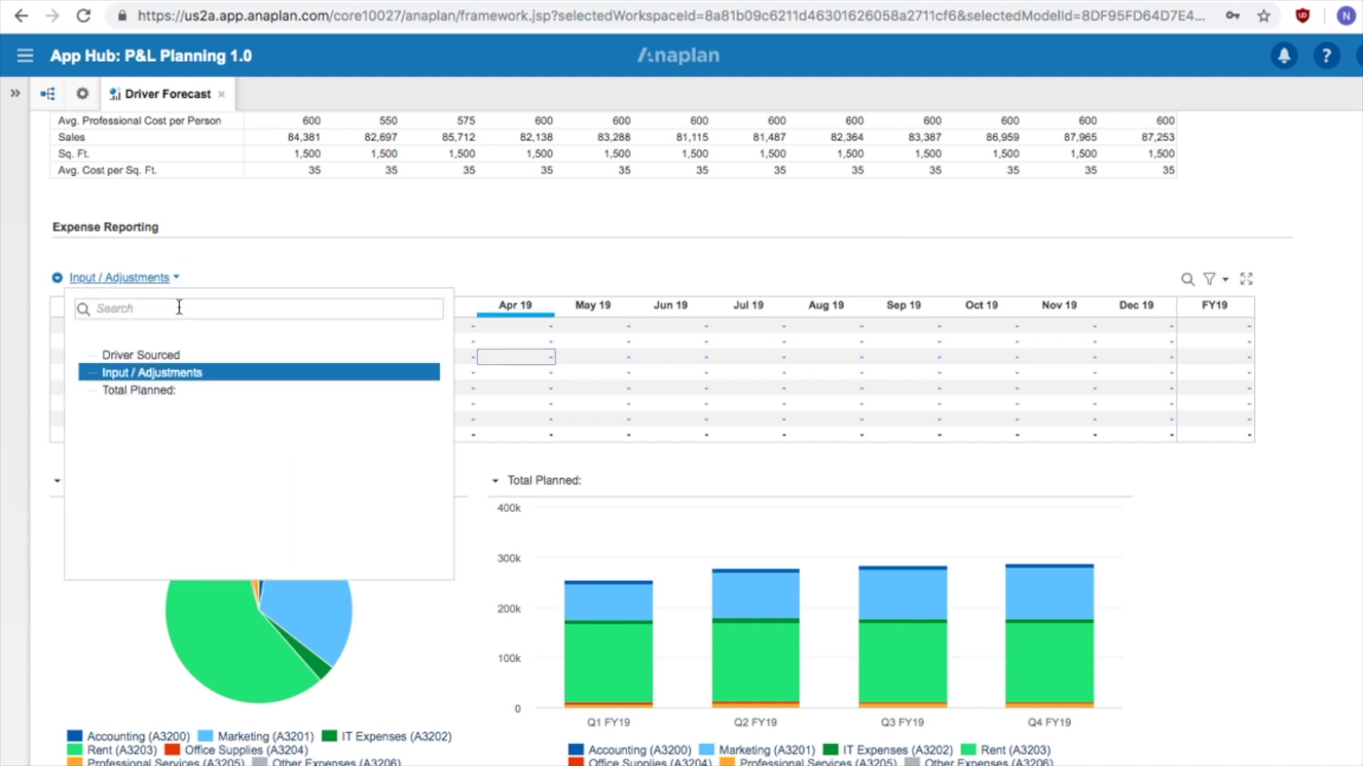
click(190, 389)
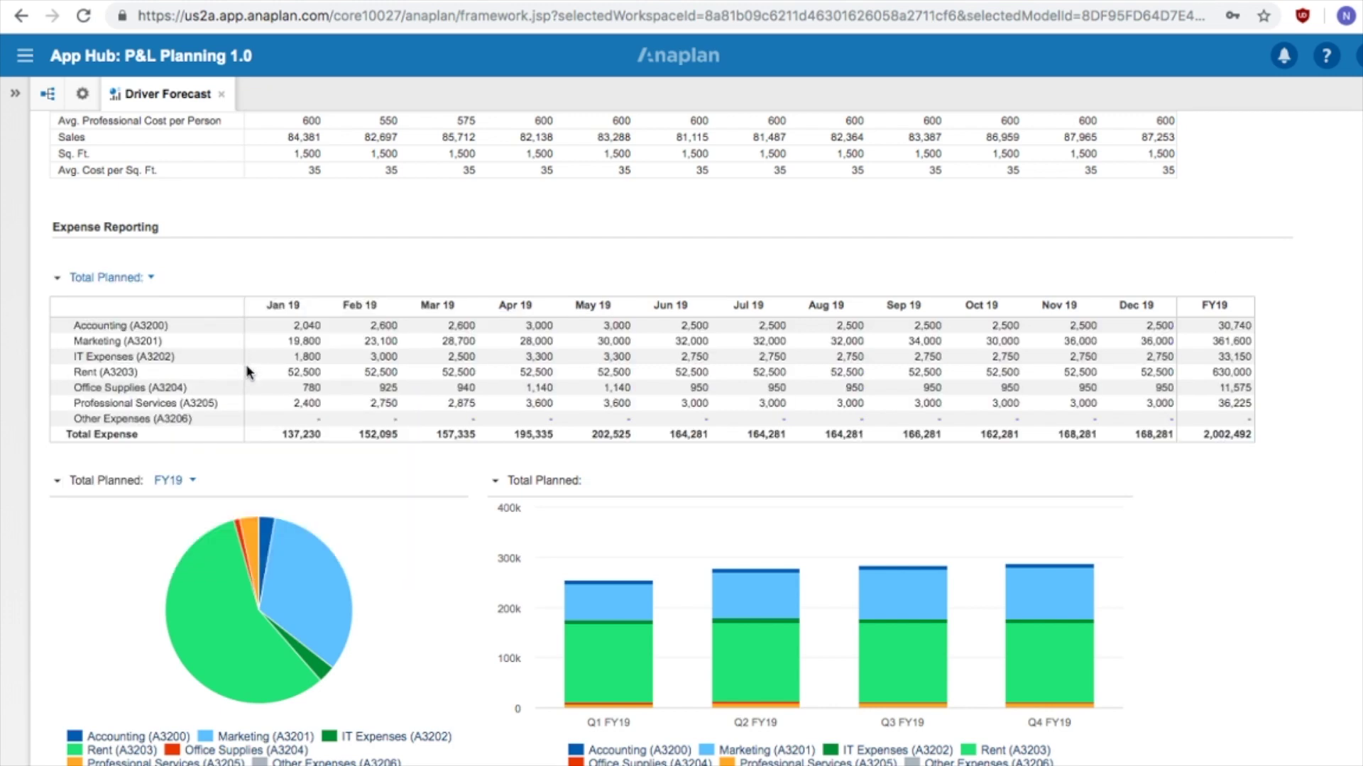
click(203, 436)
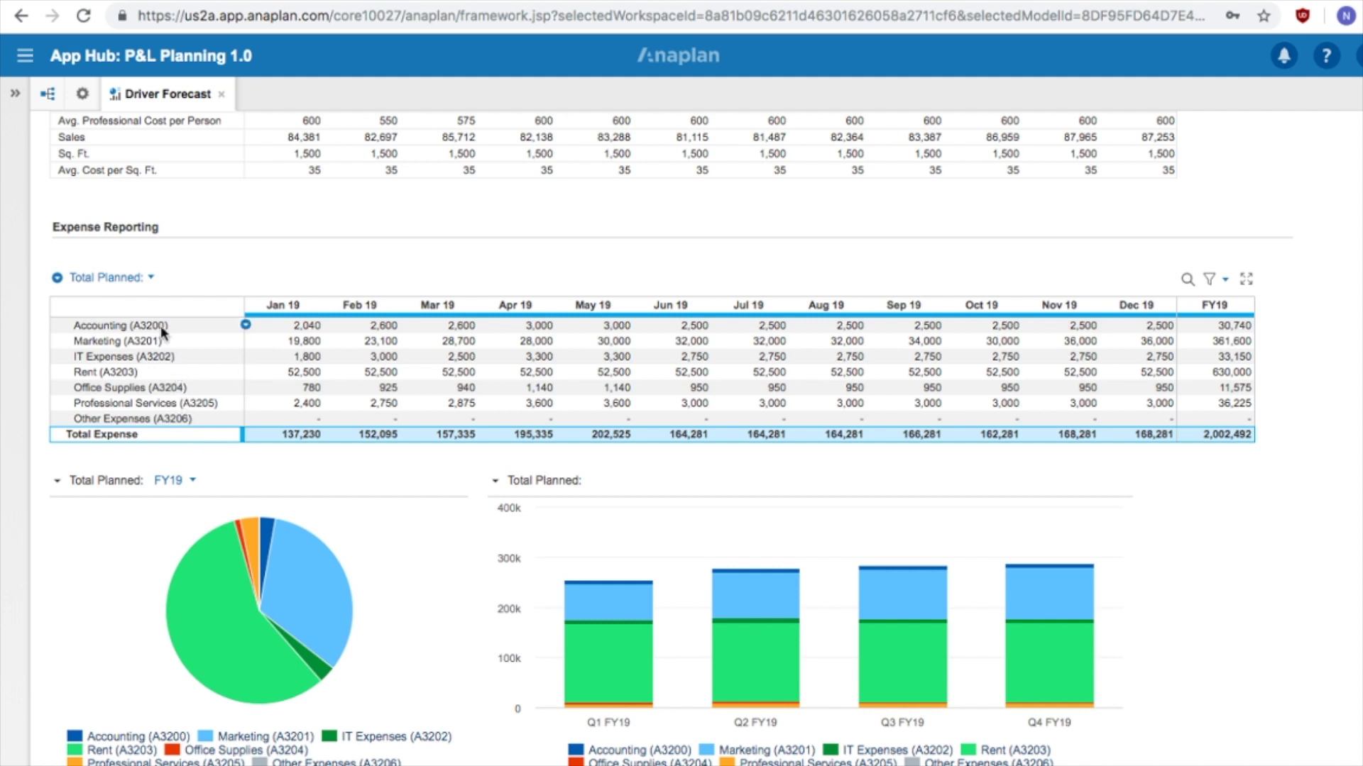
click(149, 279)
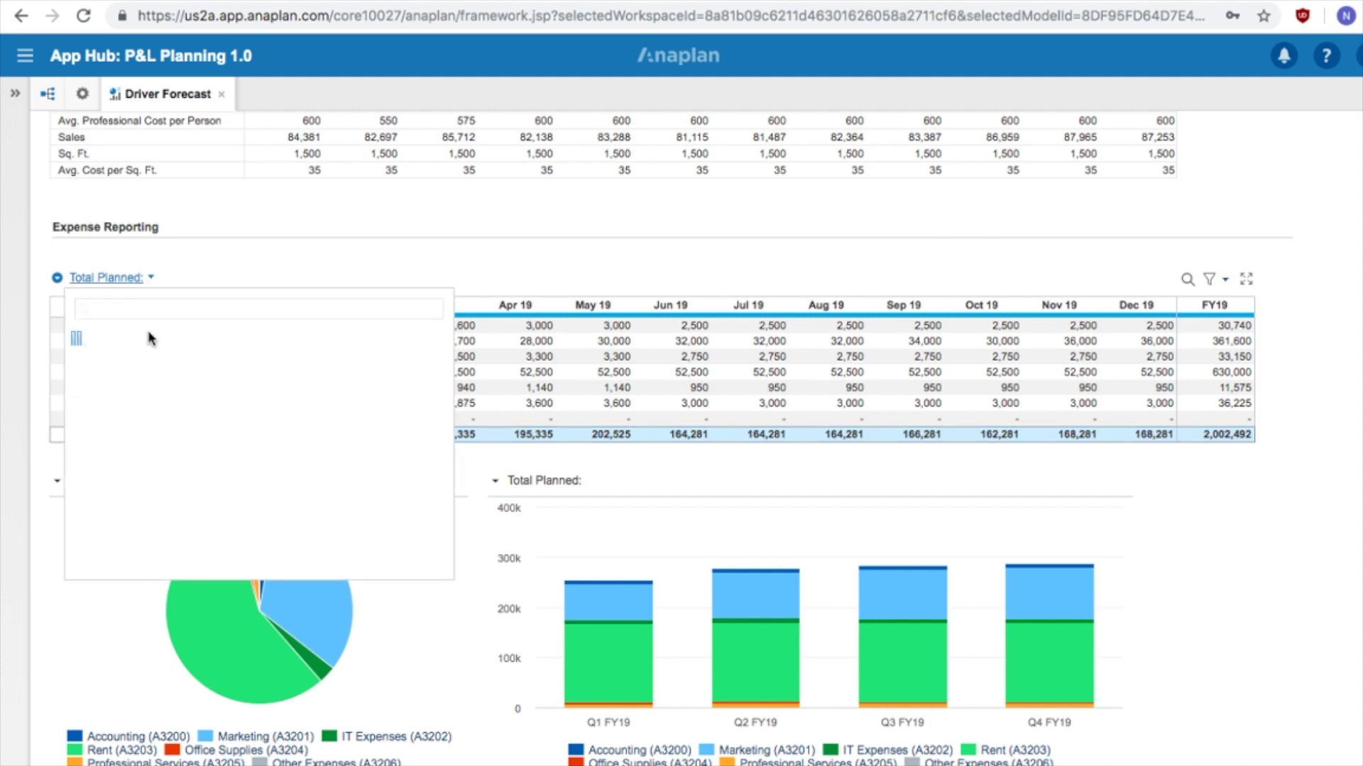
Show Driver Sourced expenses and select Aug 19 and Sep 19 Marketing (32,000 and 34,000).
click(152, 357)
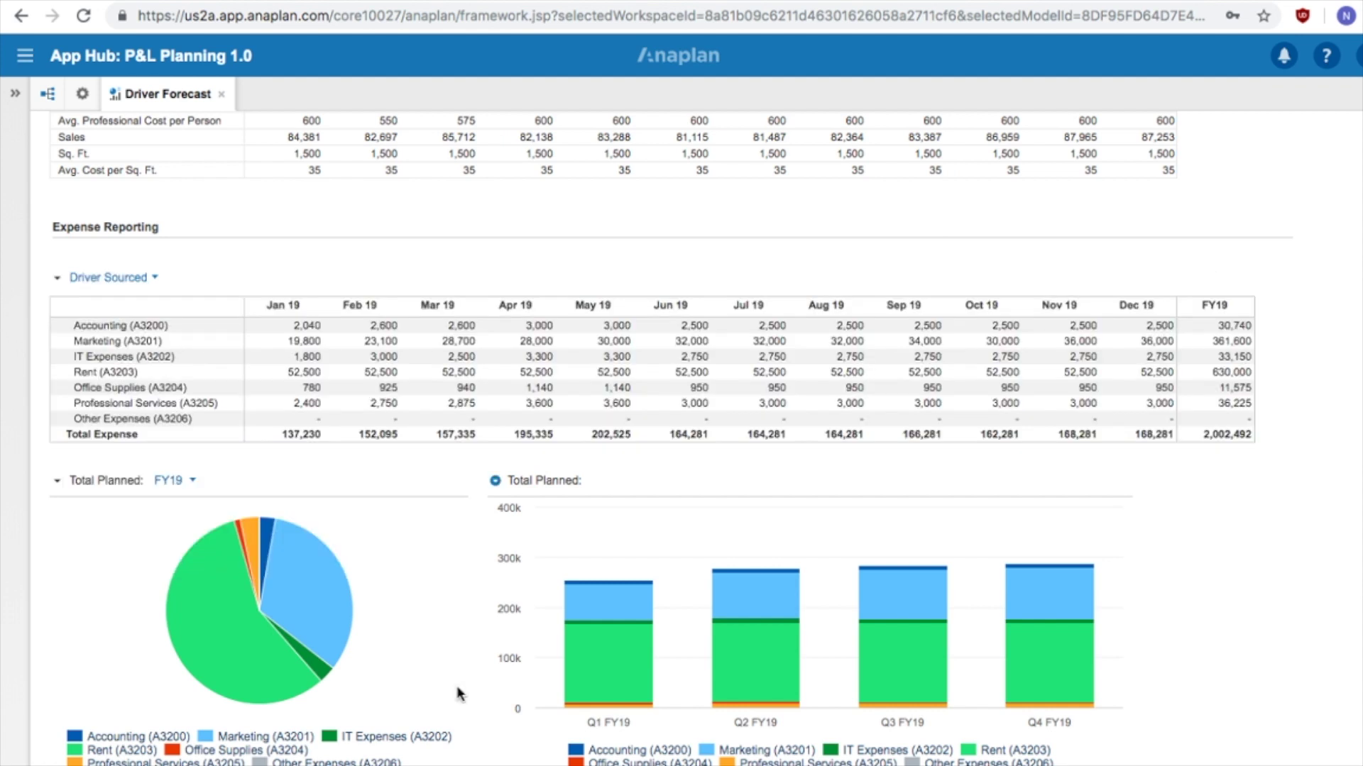
mouse_move(880, 598)
drag(770, 345, 896, 345)
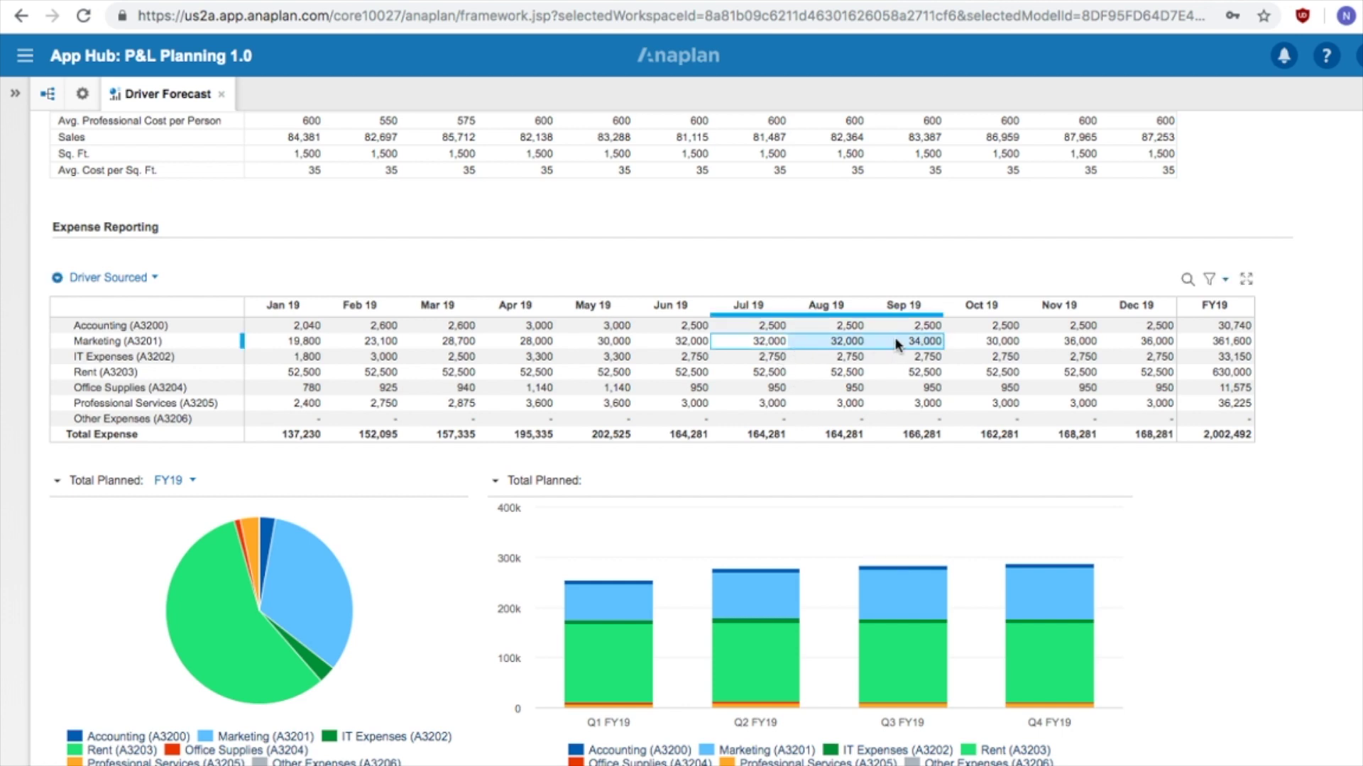
click(855, 347)
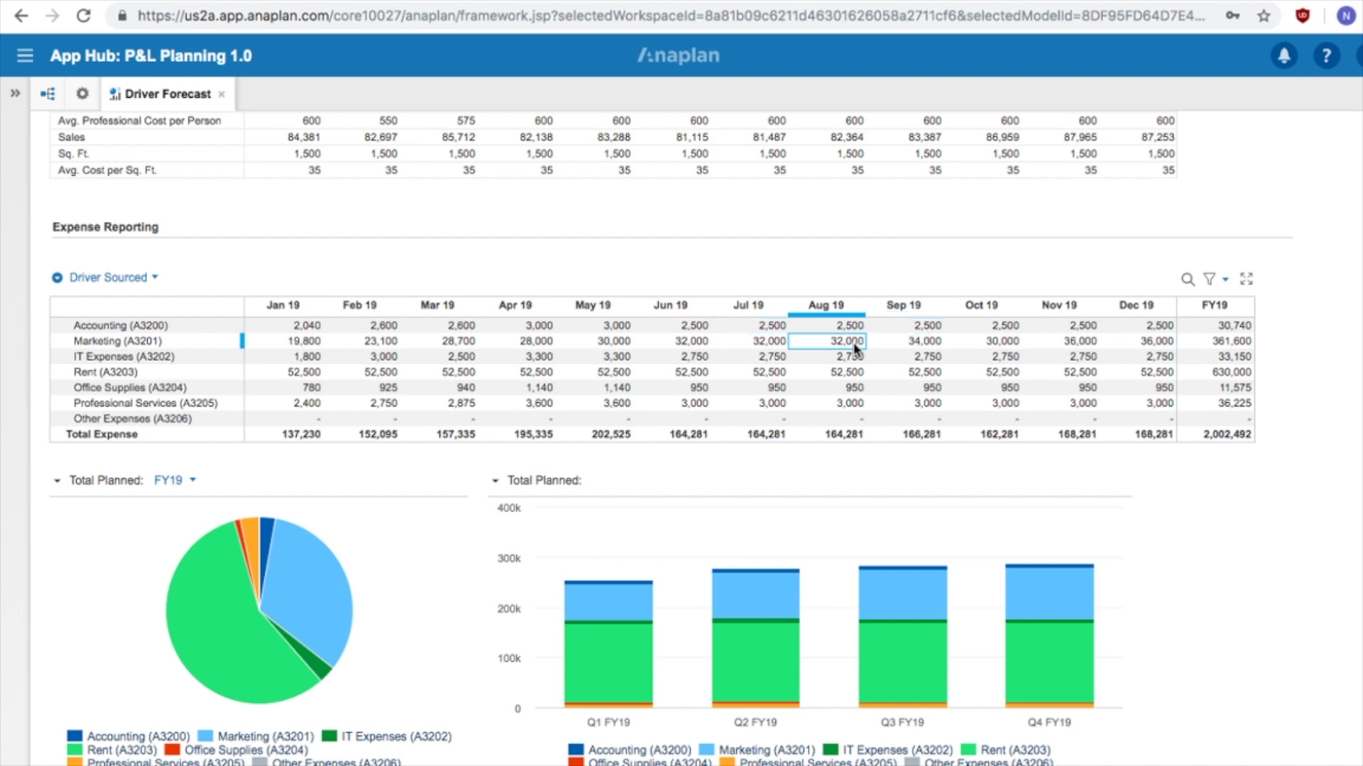
key(shift+Right)
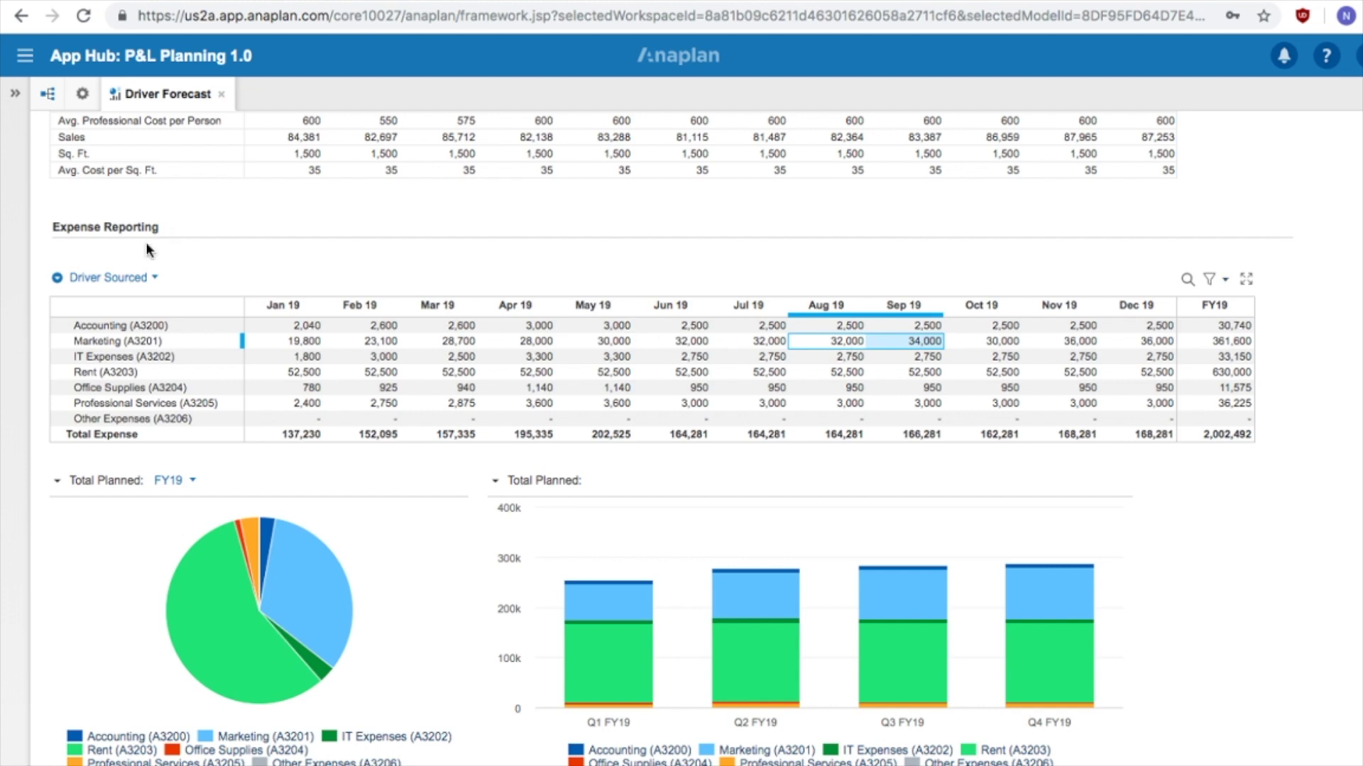
click(151, 278)
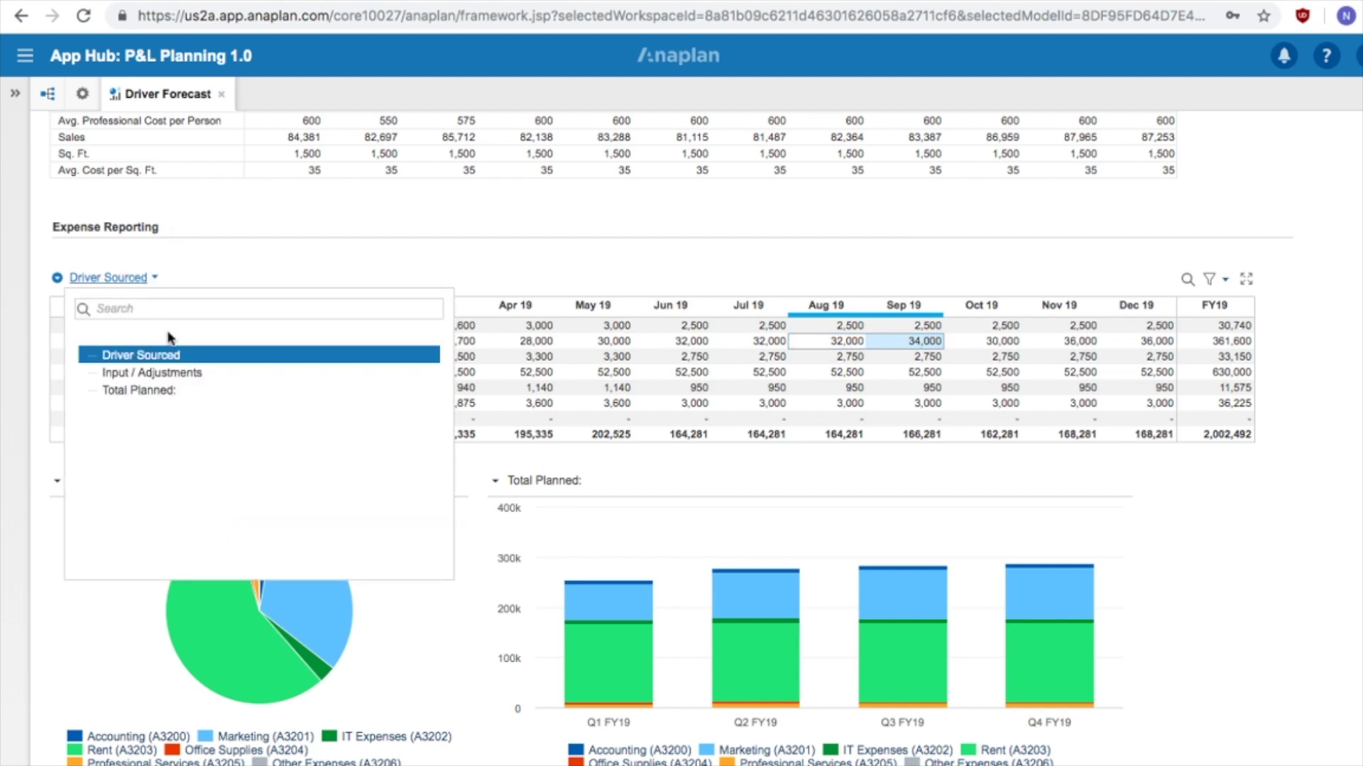
Enter Marketing adjustments of -32000 for Aug 19 and -34000 for Sep 19.
click(183, 369)
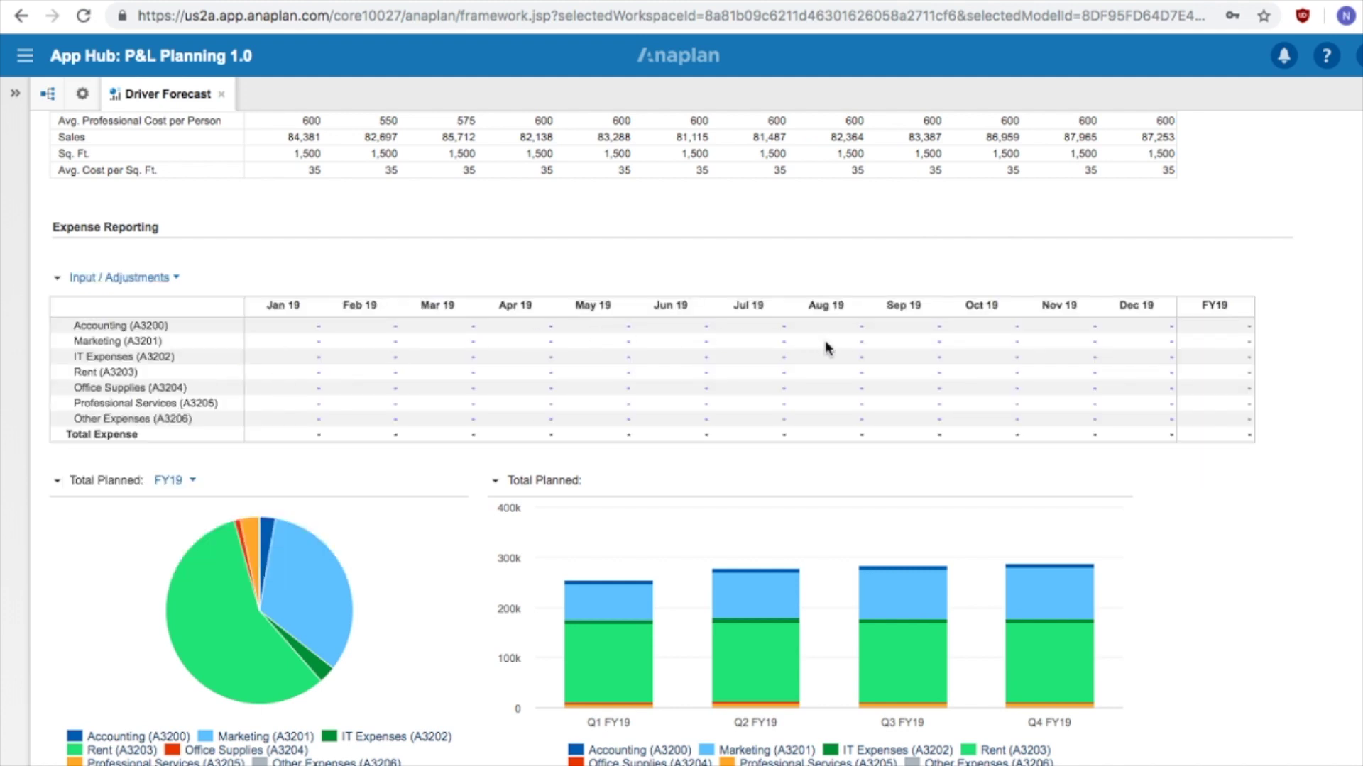
click(826, 342)
text(-32000)
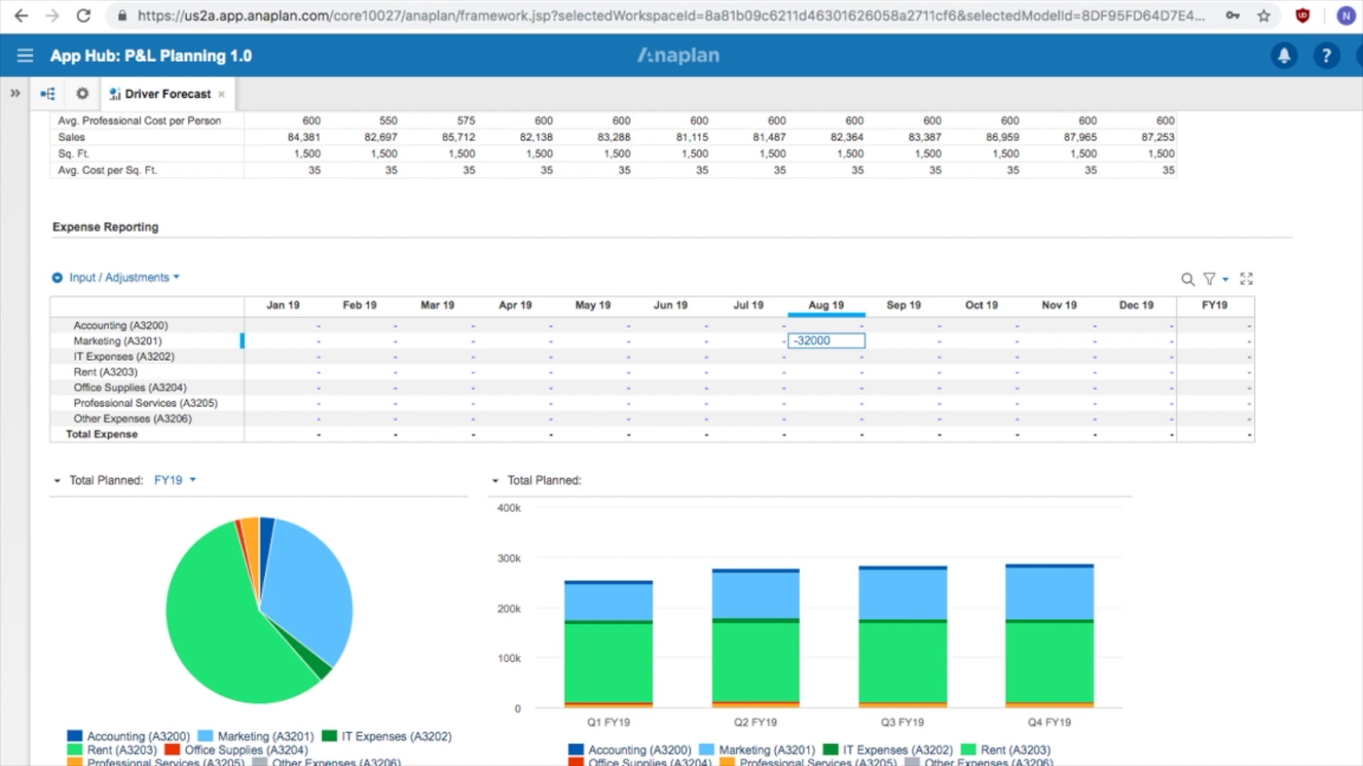
key(Tab)
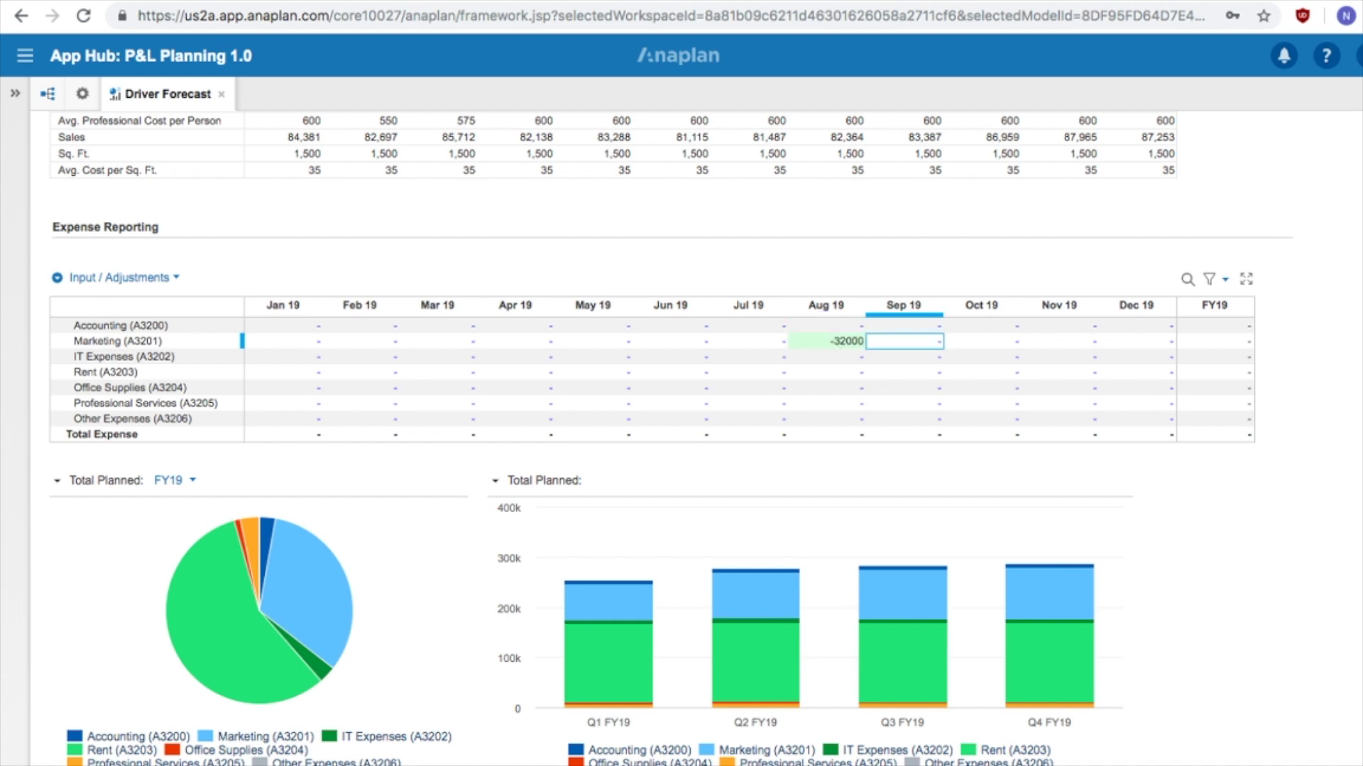
text(-)
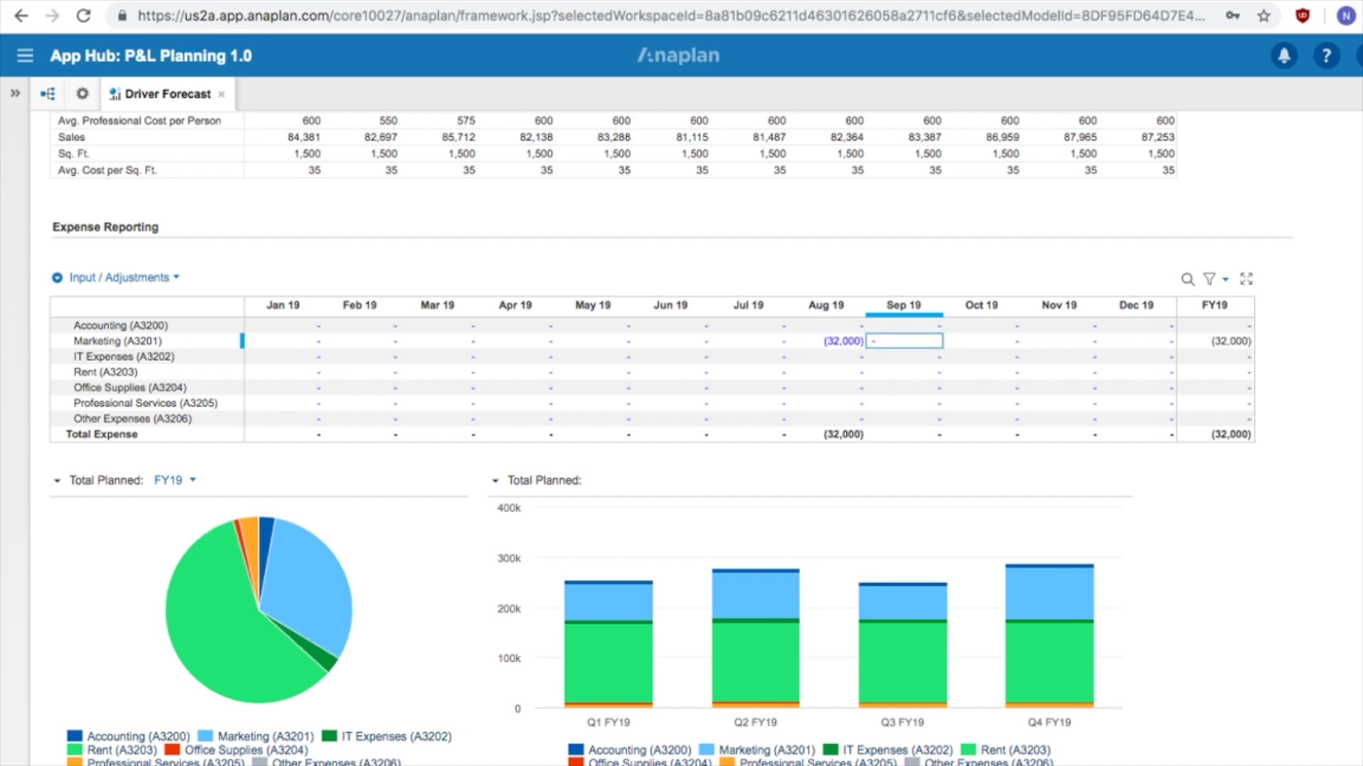
text(34000)
key(Return)
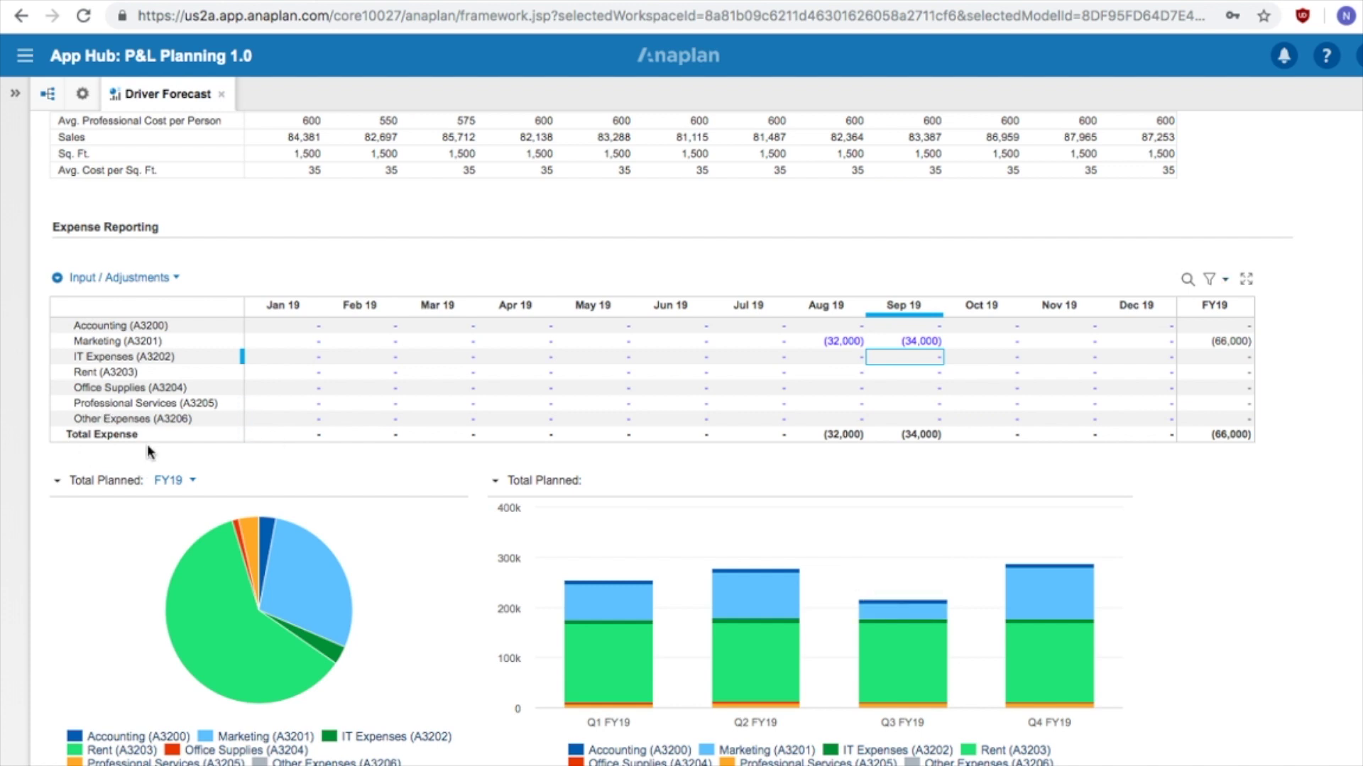
click(176, 279)
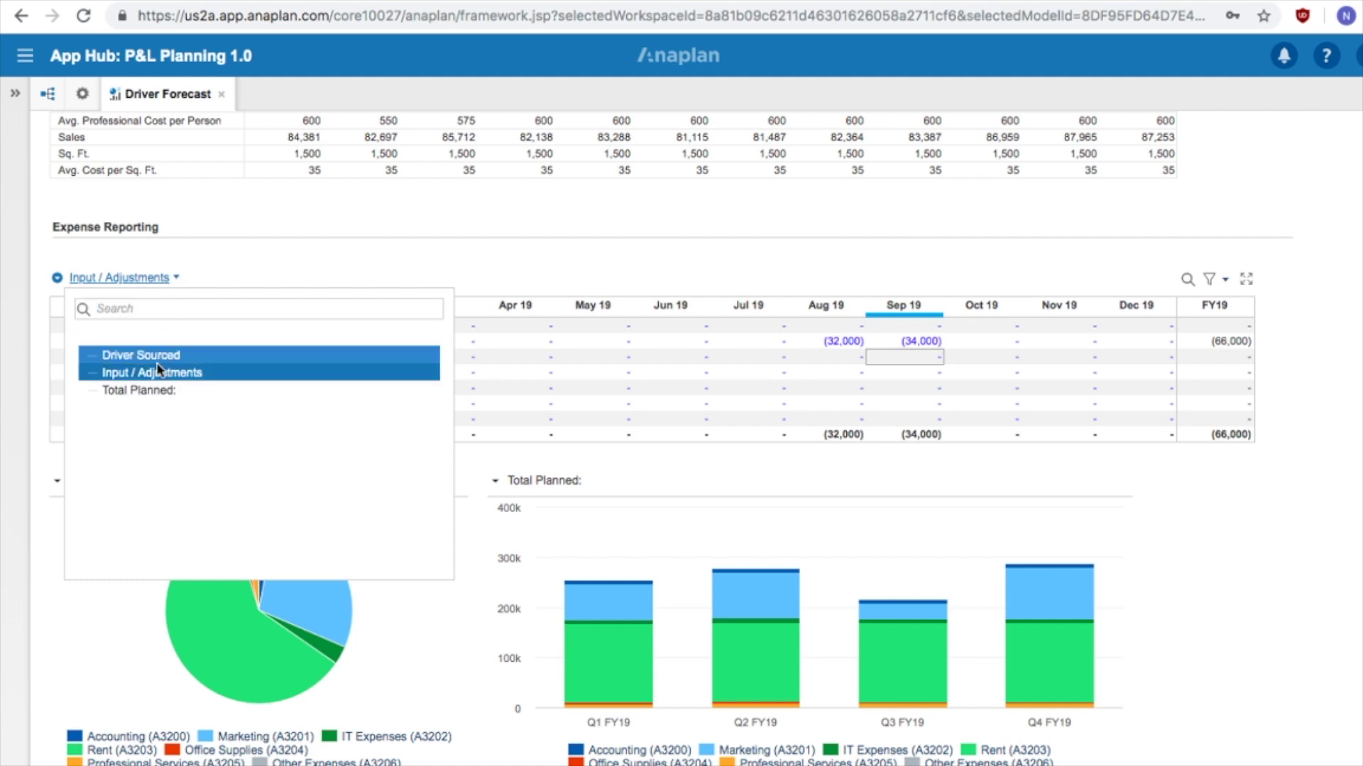
Show Total Planned and select the now-zero Aug 19 and Sep 19 Marketing cells.
click(151, 390)
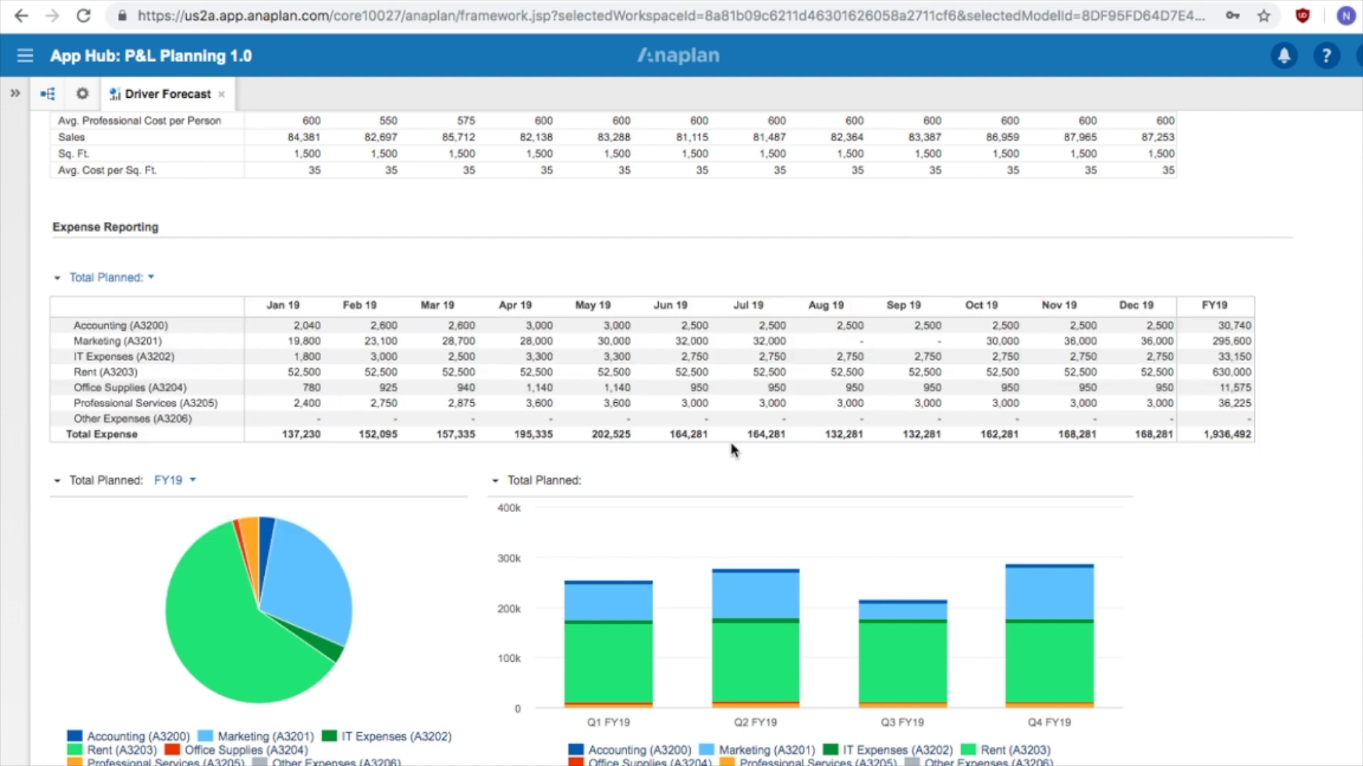
drag(841, 347, 906, 346)
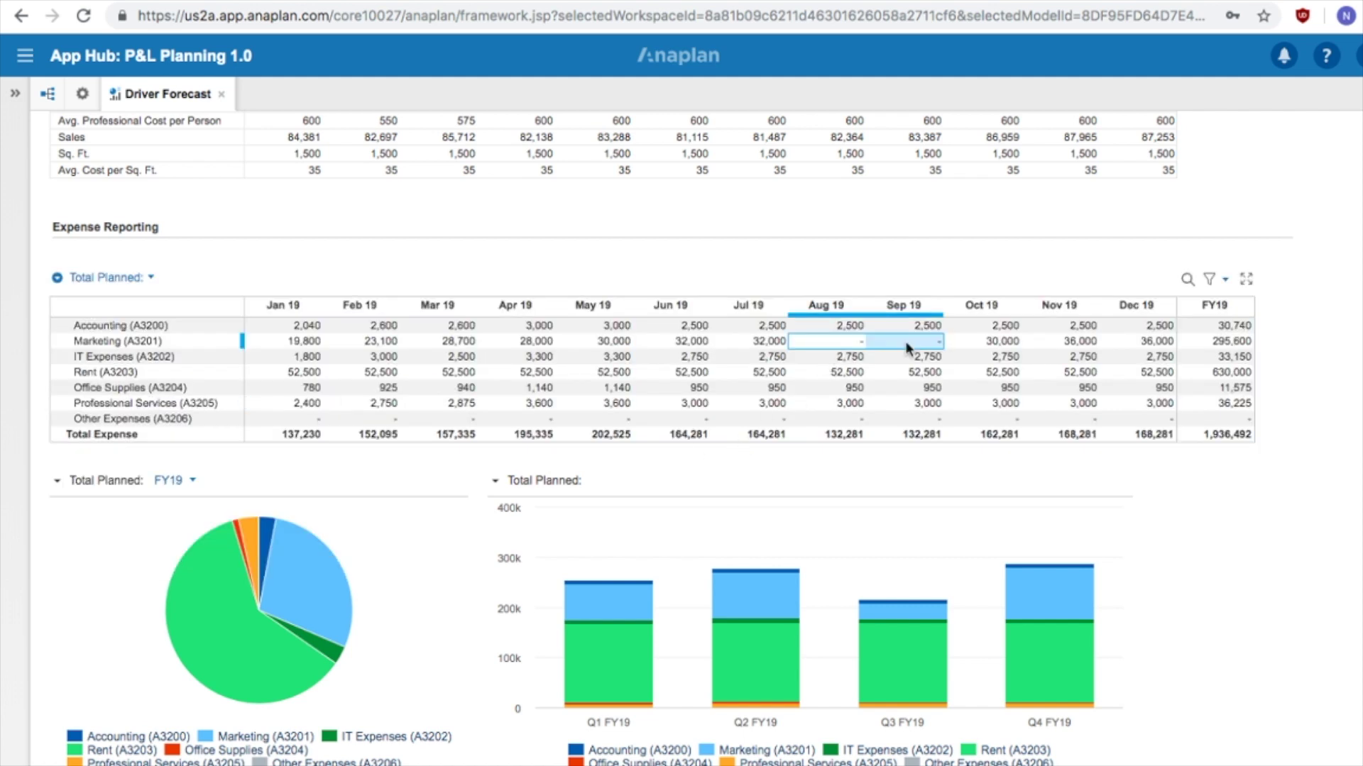